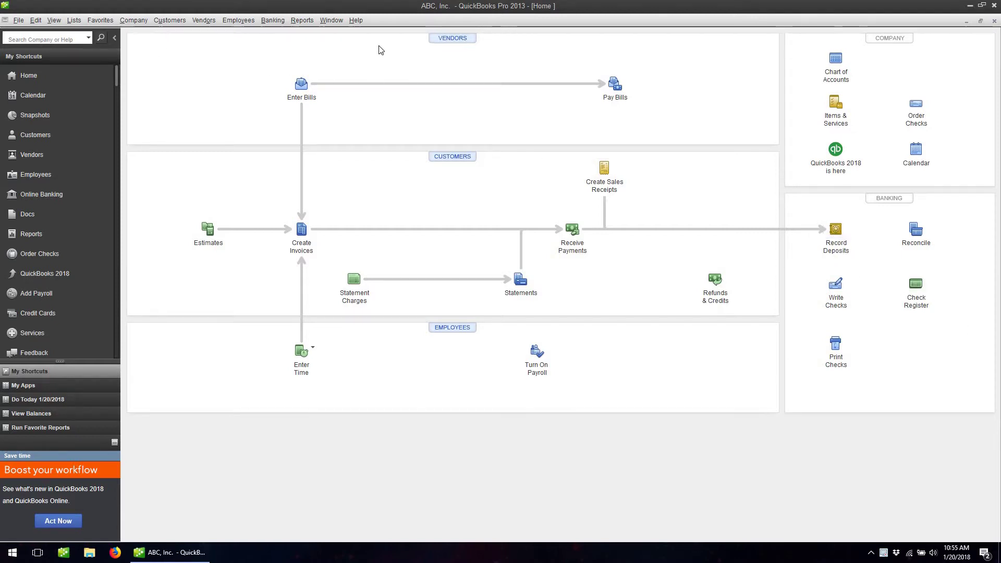
- Open the Chart of Accounts from the Home page to view account balances
left_click(836, 58)
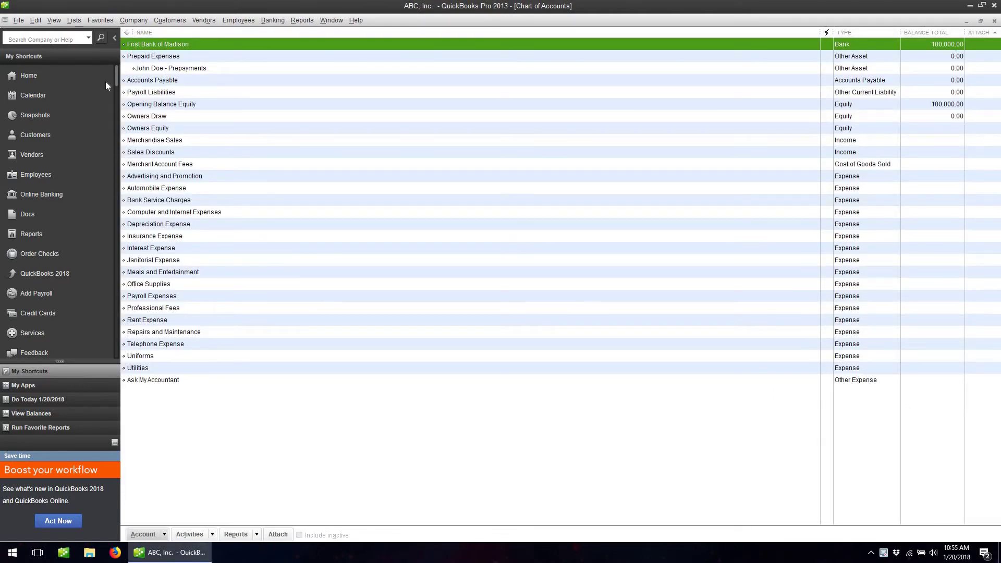
- Point out Prepaid Expenses, its John Doe - Prepayments subaccount, and Accounts Payable
left_click(141, 58)
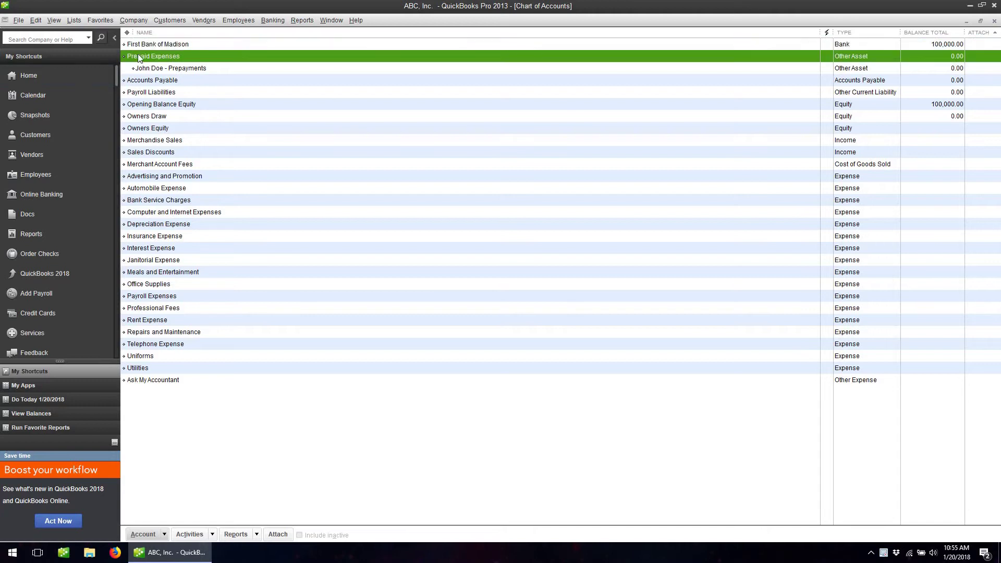
left_click(871, 67)
left_click(868, 57)
left_click(871, 67)
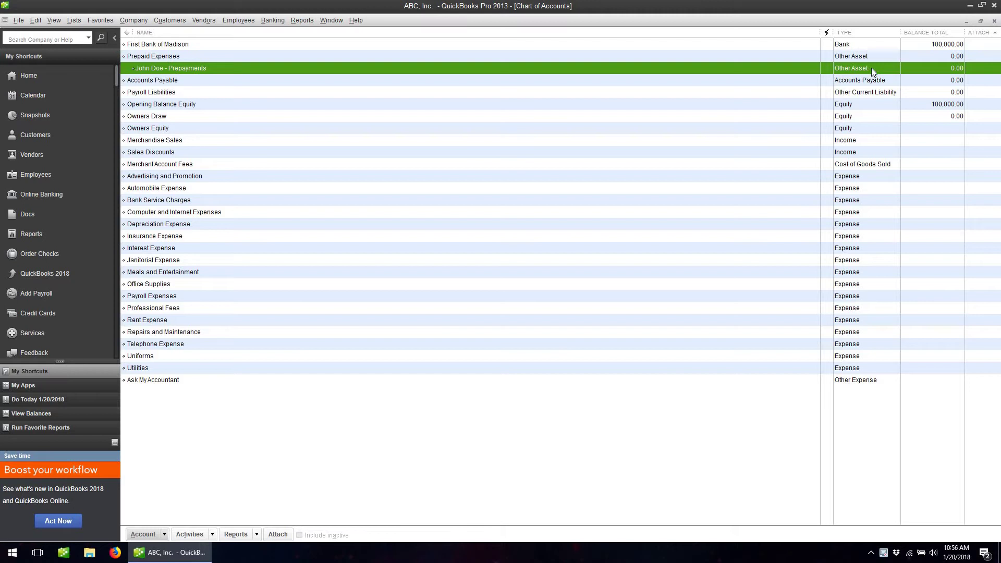
left_click(865, 58)
left_click(870, 69)
left_click(865, 58)
left_click(870, 70)
left_click(866, 58)
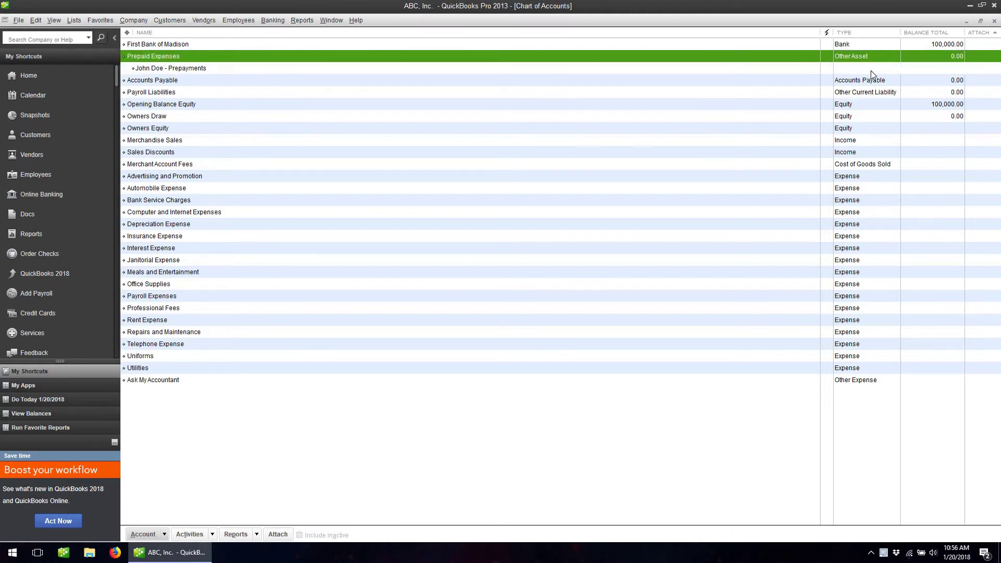
left_click(157, 69)
left_click(758, 82)
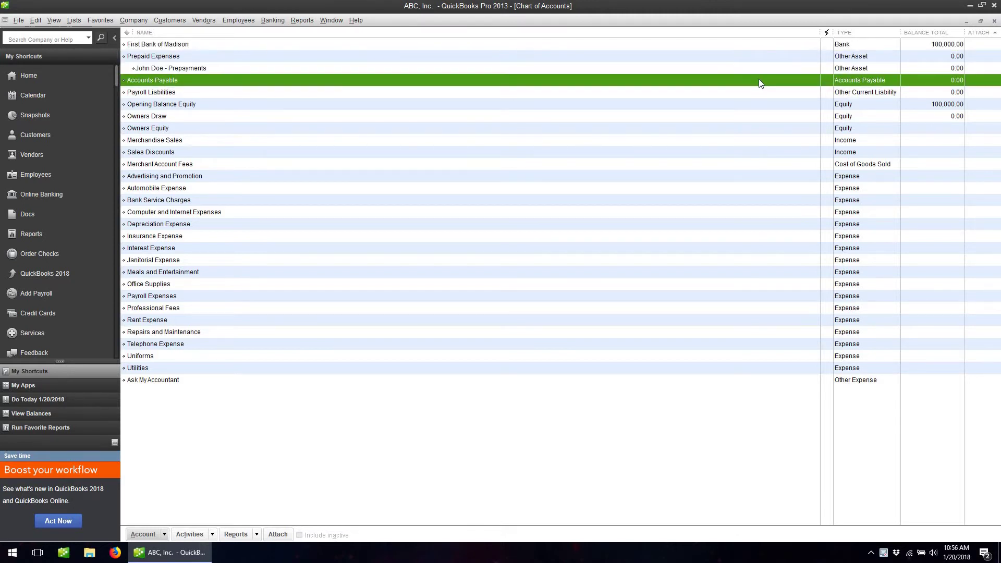
- Close and reopen the Chart of Accounts, select John Doe - Prepayments, then close it
left_click(994, 21)
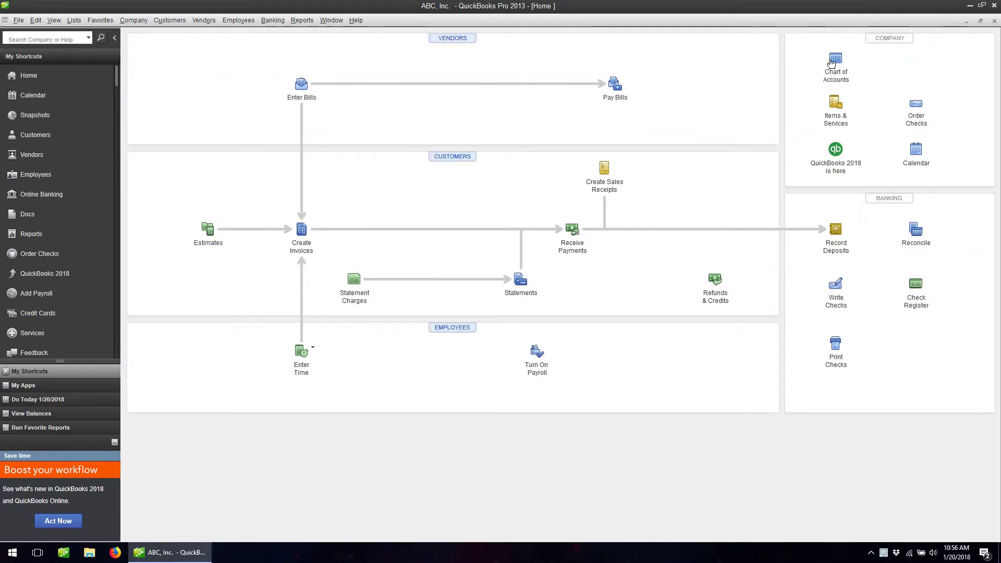
left_click(833, 62)
left_click(263, 70)
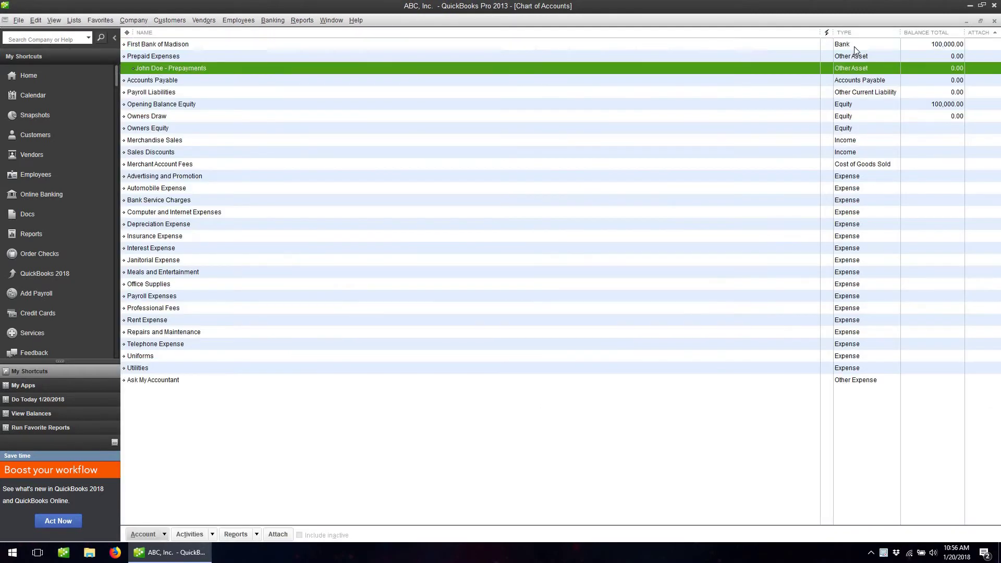
left_click(994, 21)
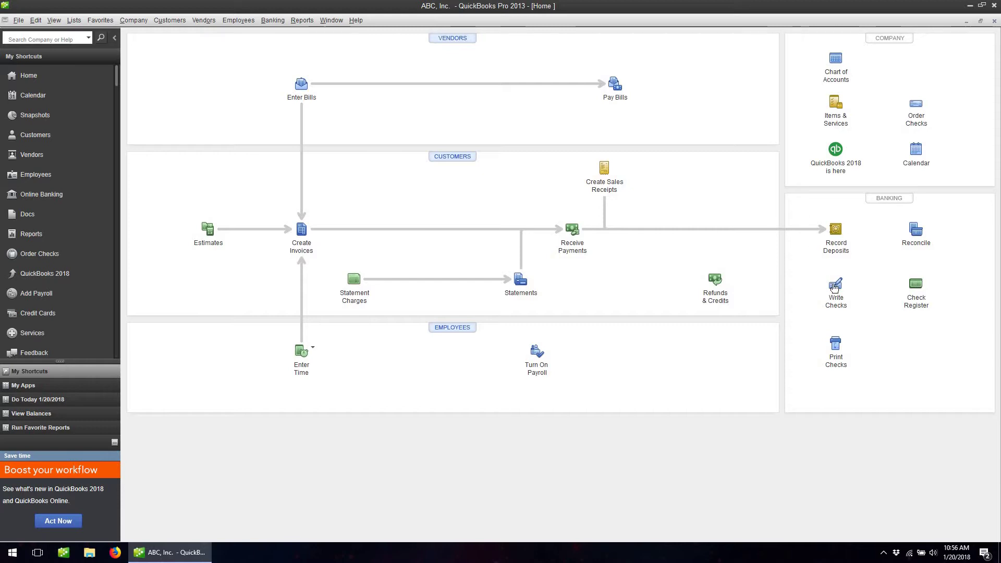
- Start a new 500.00 check payable to John Doe Trucking
left_click(833, 306)
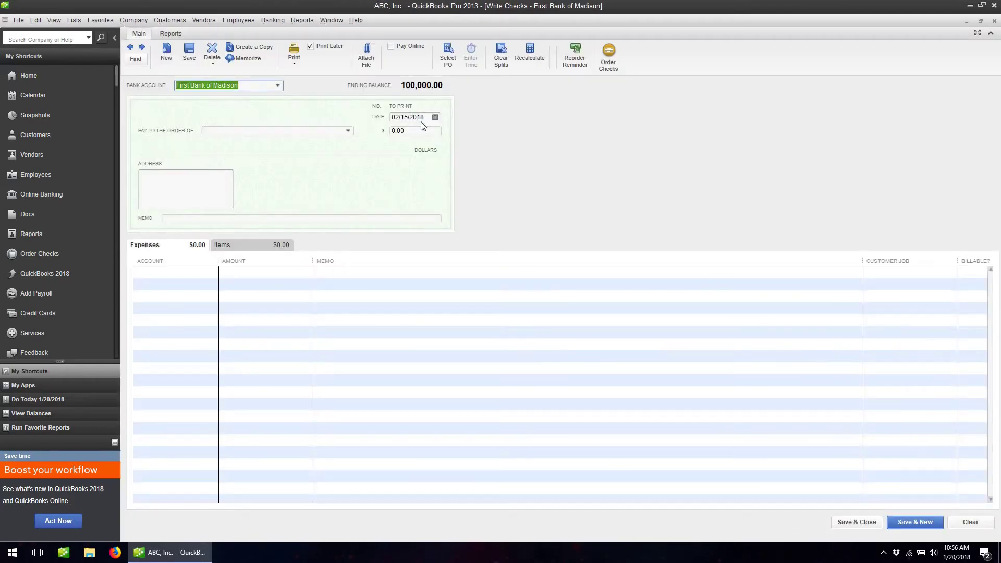
left_click(421, 121)
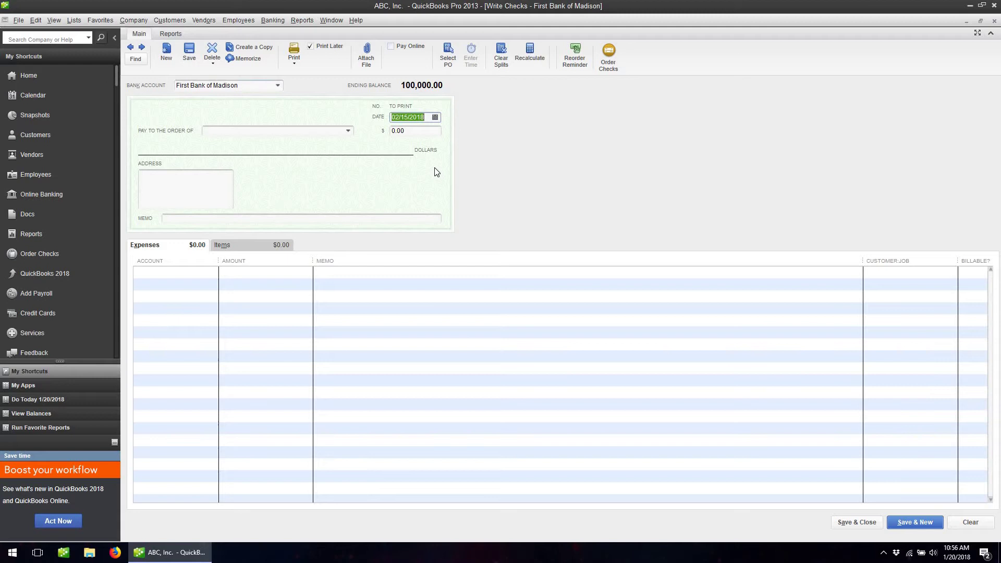
key("Tab")
type("J")
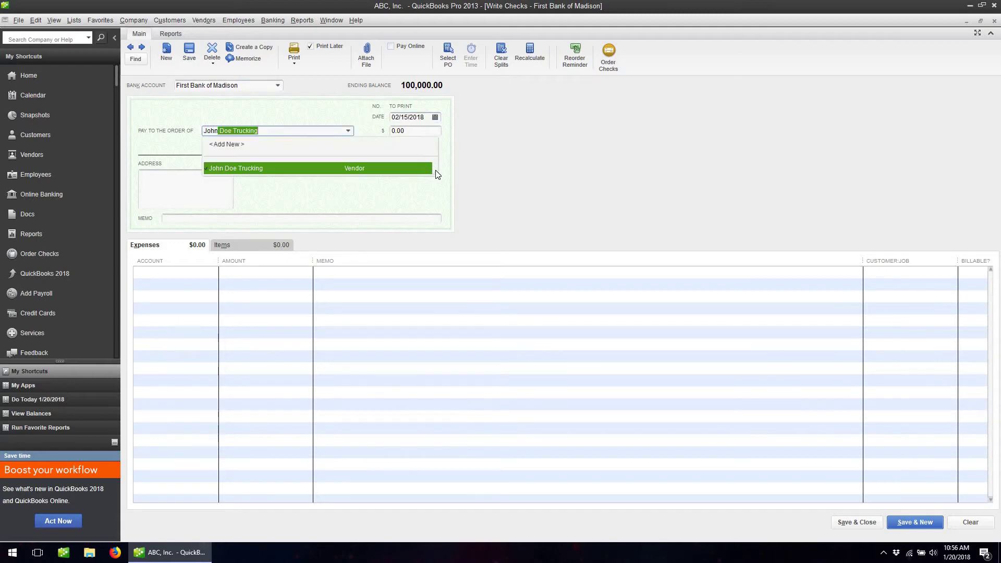
type("ohn")
key("Tab")
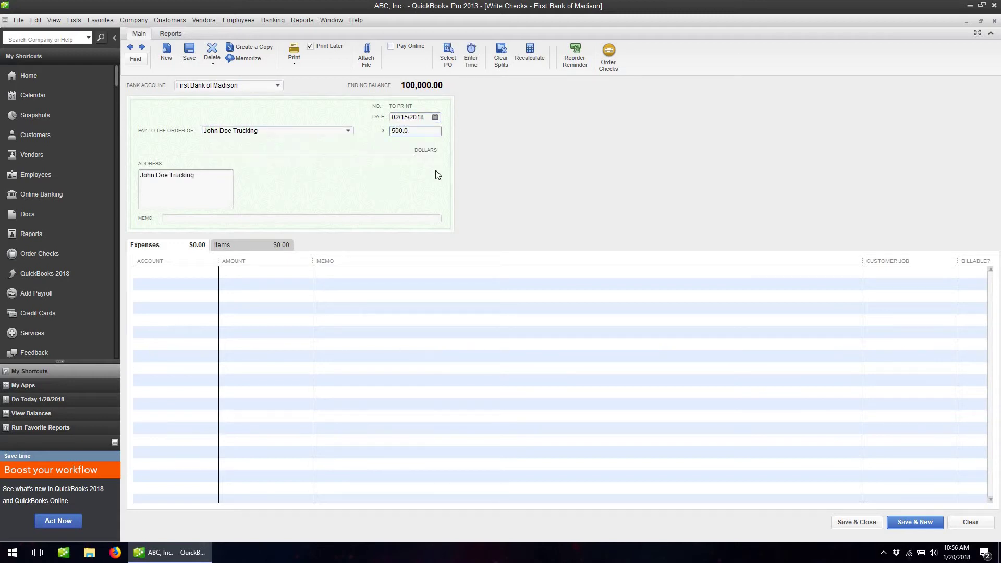
key("Tab")
key("Tab")
key("Tab")
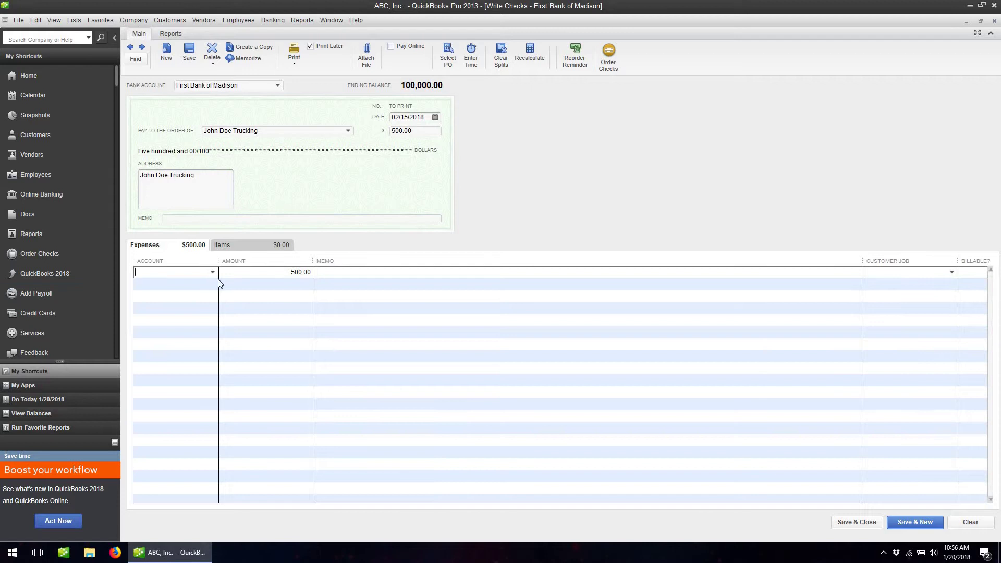
- Charge the check to Accounts Payable, save it, and reopen the Chart of Accounts
scroll(228, 310, "up", 4)
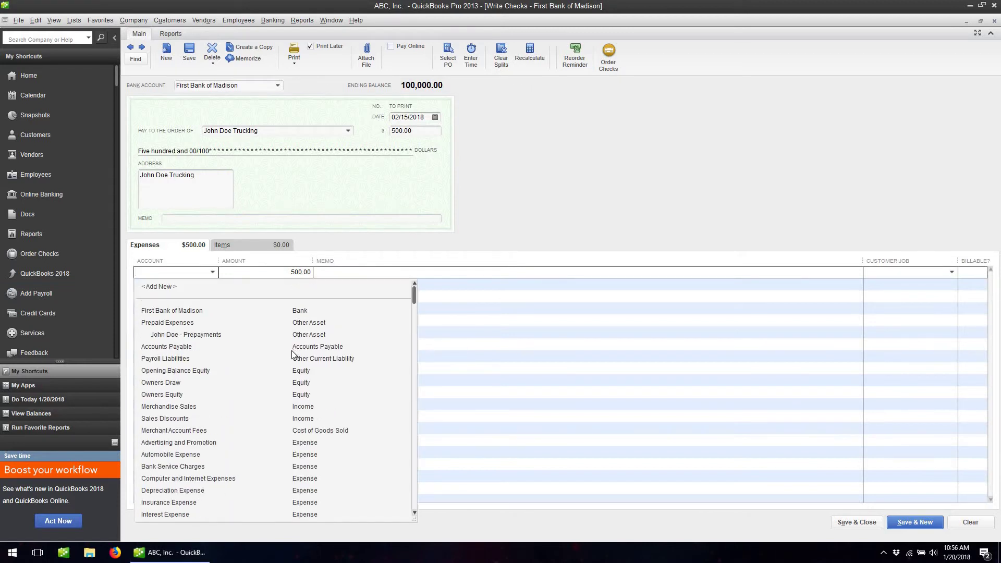
left_click(167, 347)
key("Tab")
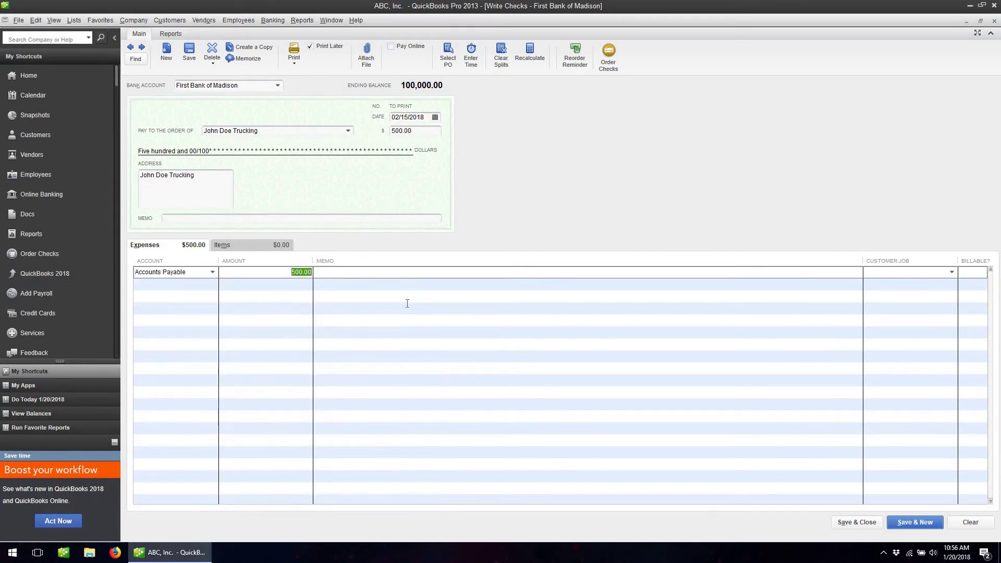
key("Tab")
left_click(860, 523)
left_click(836, 61)
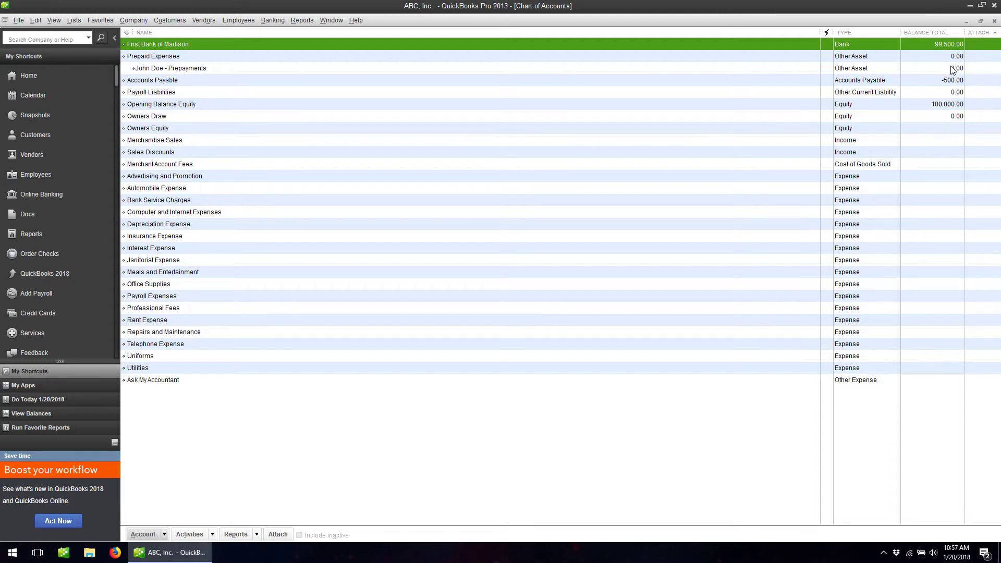
- Start a bill from John Doe Trucking with 1,000.00 amount due
key("Escape")
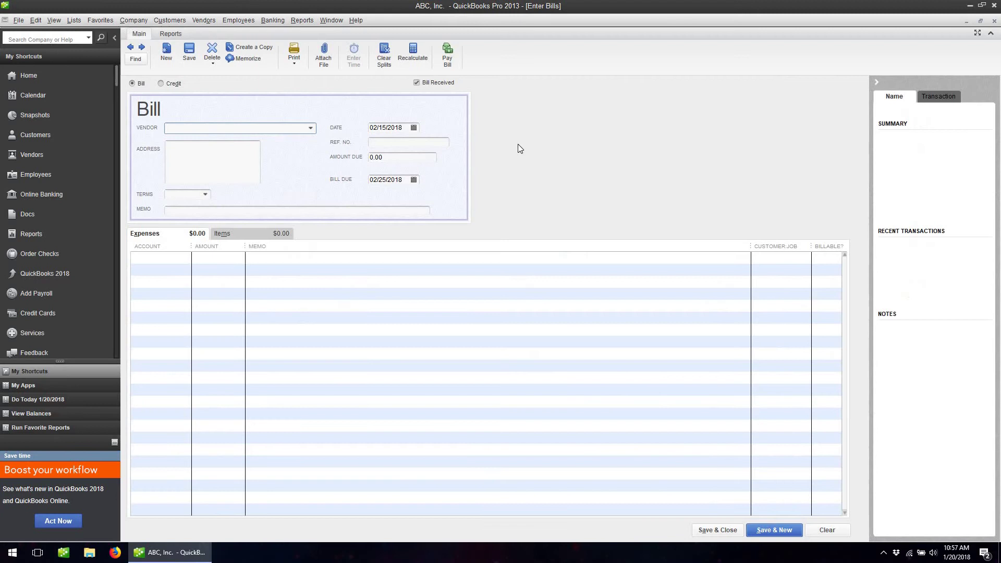
type("John Doe Trucking")
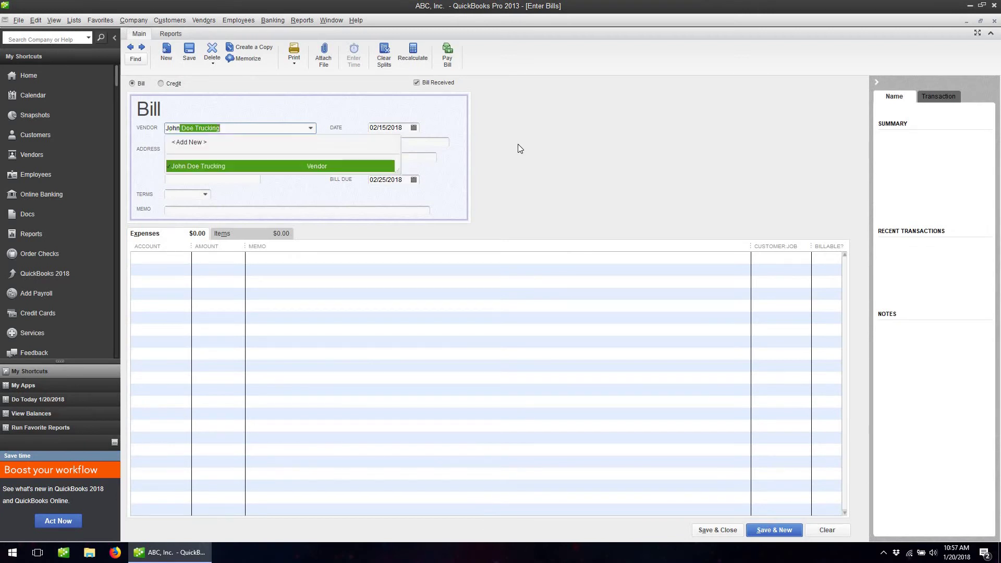
key("Tab")
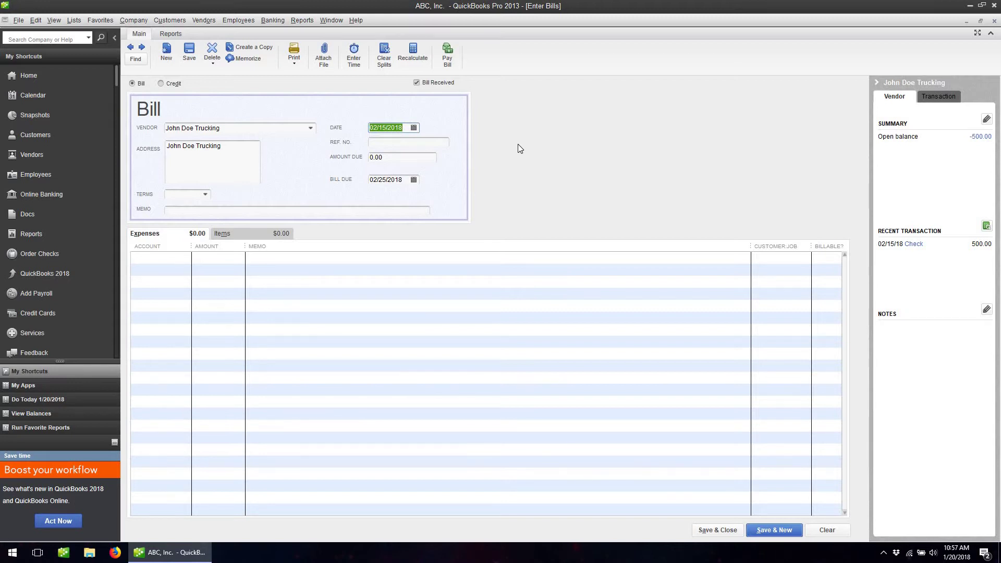
key("Tab")
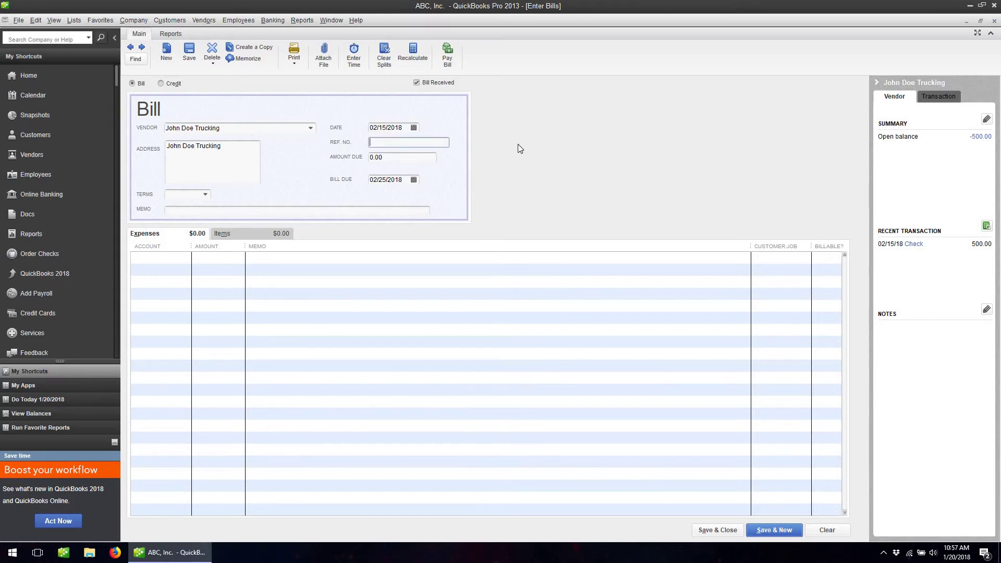
key("Tab")
type("1,000.")
key("Tab")
key("Tab")
key("Tab")
key("Tab")
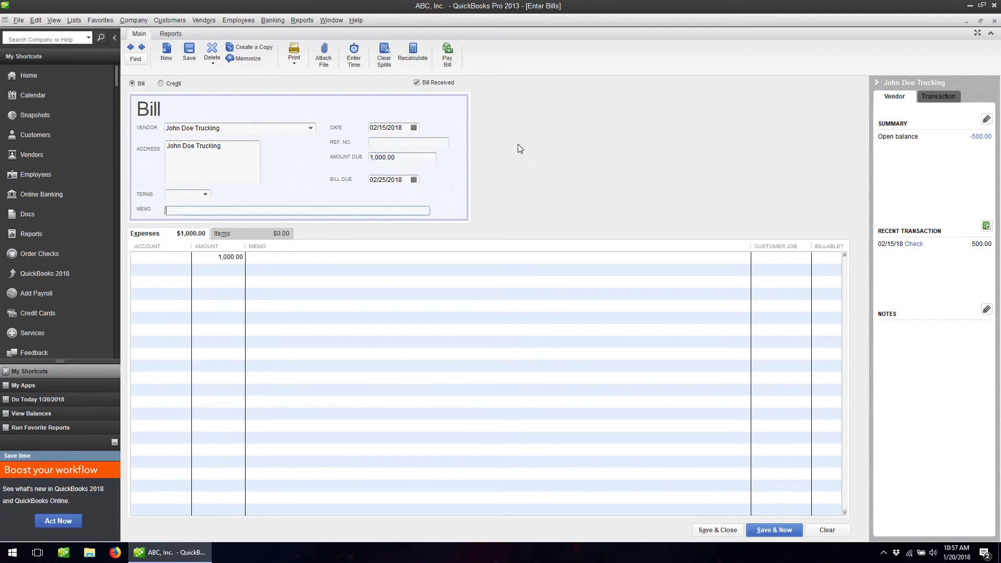
- Charge the bill to Automobile Expense, save it, and reopen the Chart of Accounts
type("auyto")
key("BackSpace")
key("BackSpace")
type("tomobile Expe")
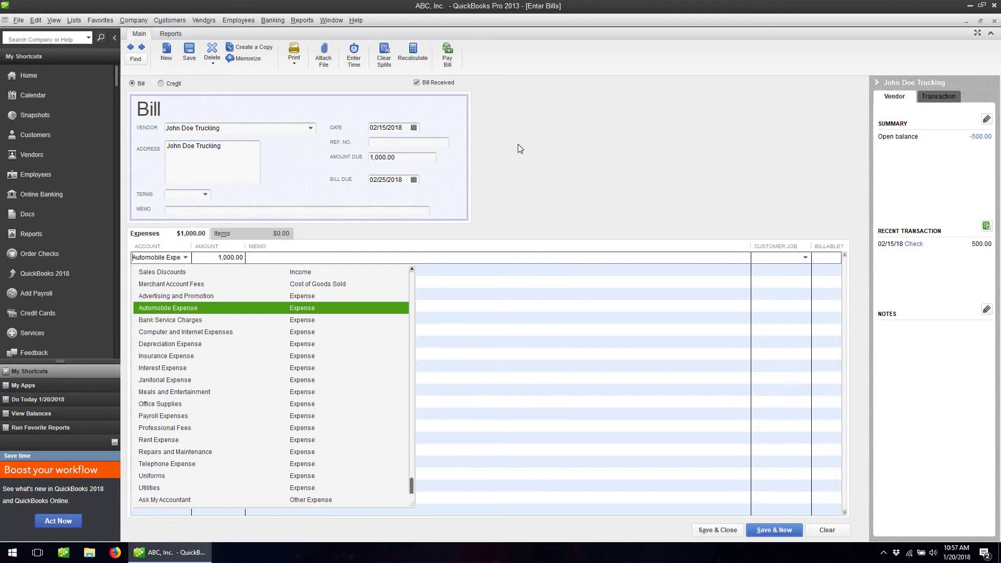
key("Tab")
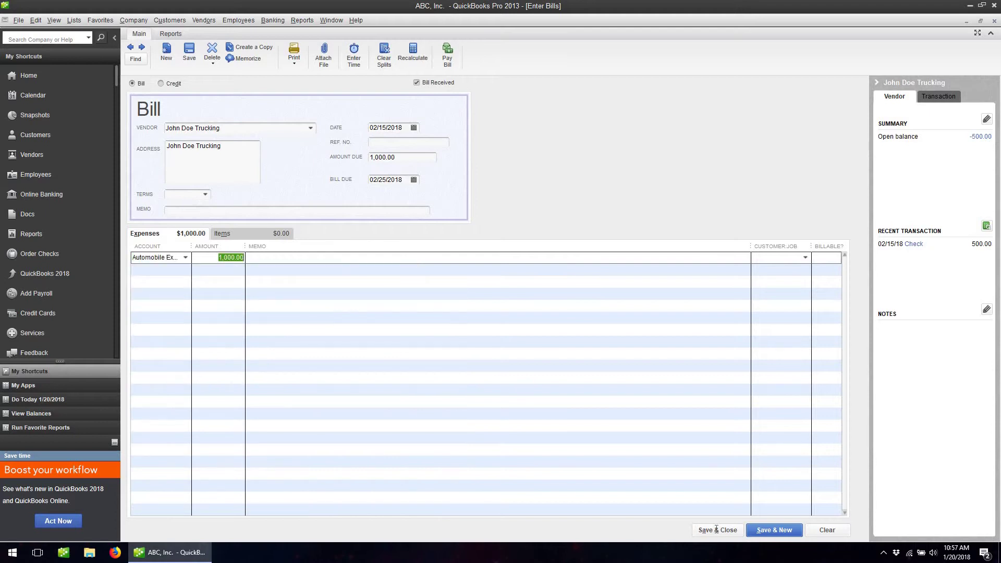
left_click(717, 530)
left_click(836, 59)
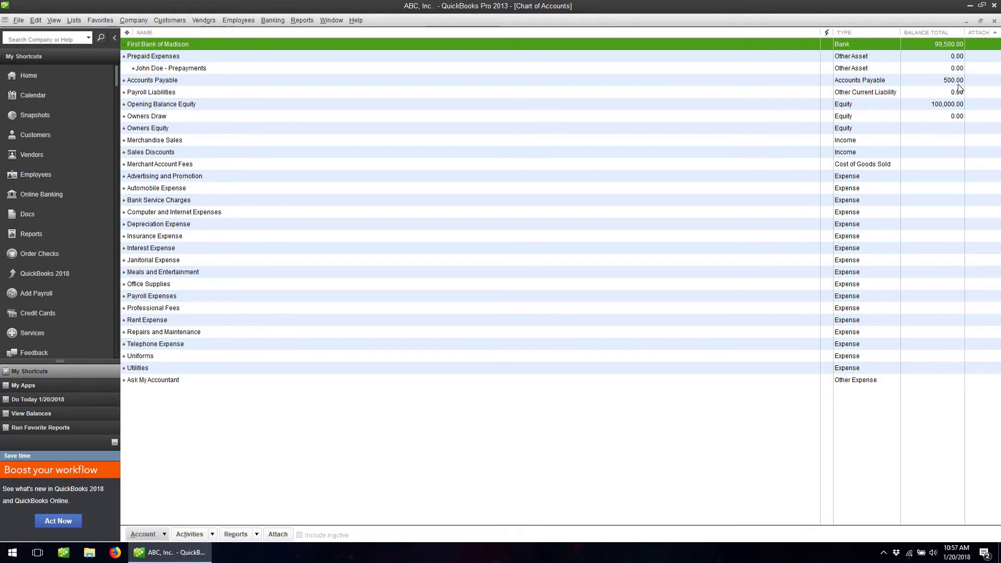
- Review the 1,000.00 John Doe Trucking bill in Pay Bills, leaving it unpaid
left_click(994, 21)
left_click(615, 85)
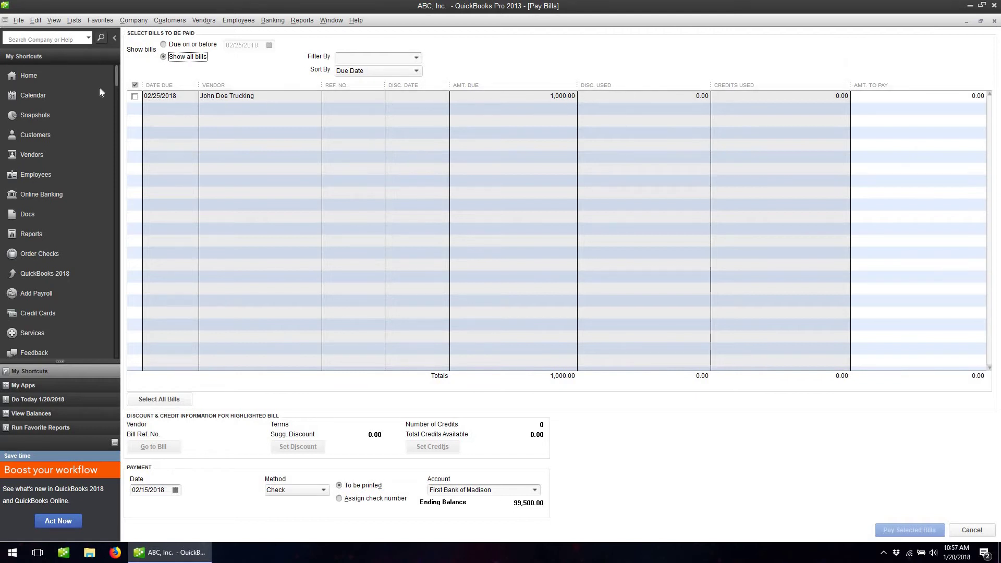
left_click(134, 96)
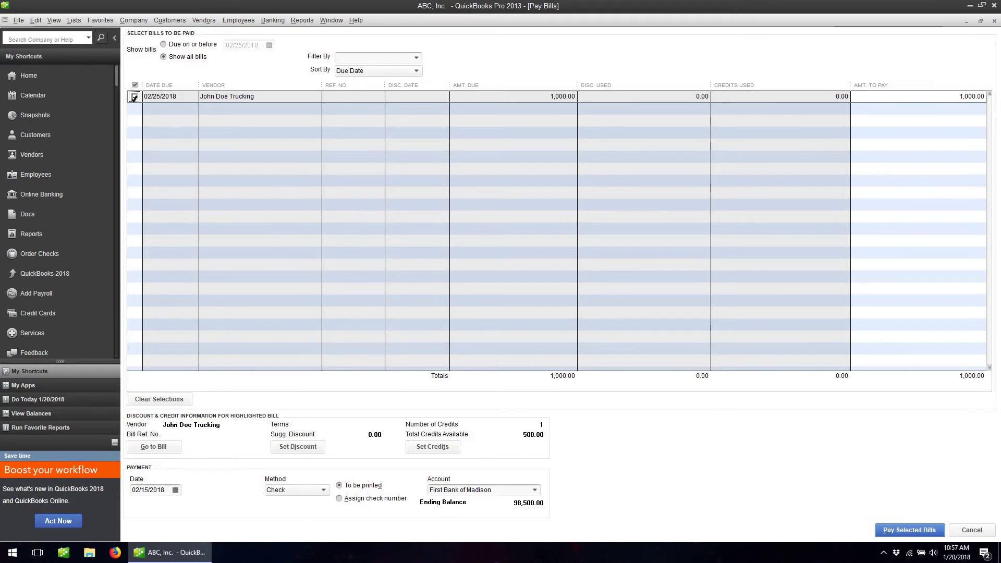
left_click(135, 96)
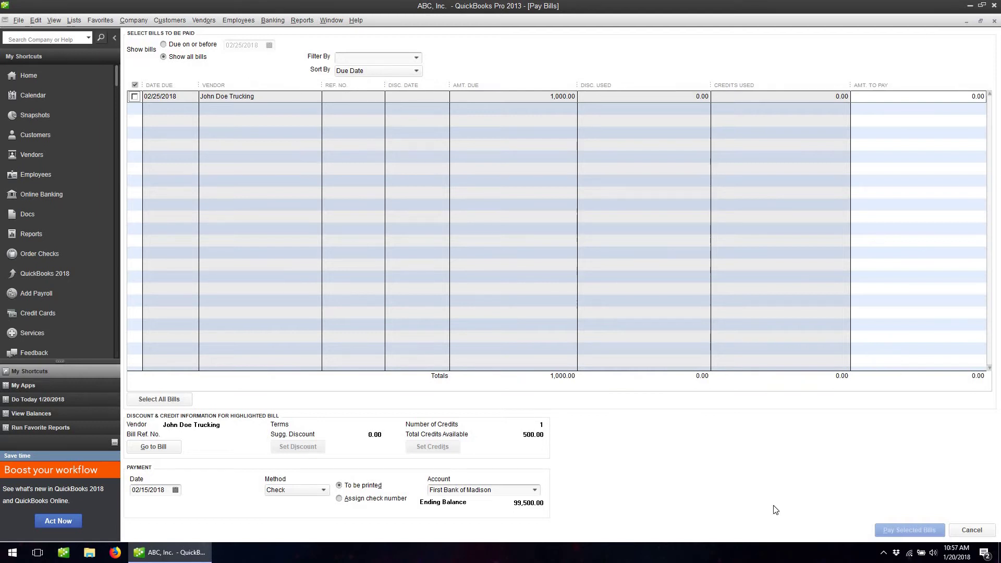
left_click(994, 21)
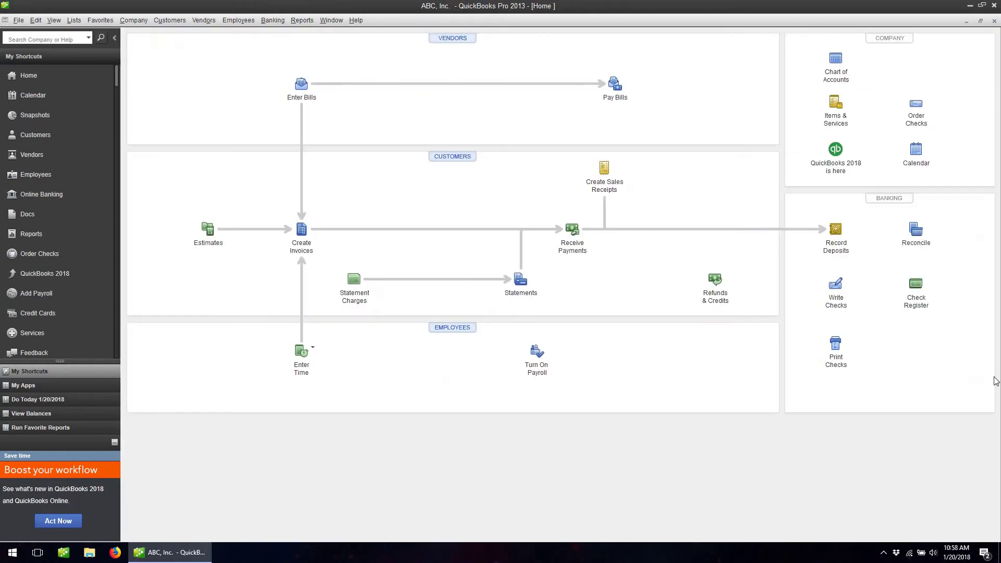
- Recall the saved 1,000.00 John Doe Trucking bill and delete it
left_click(837, 290)
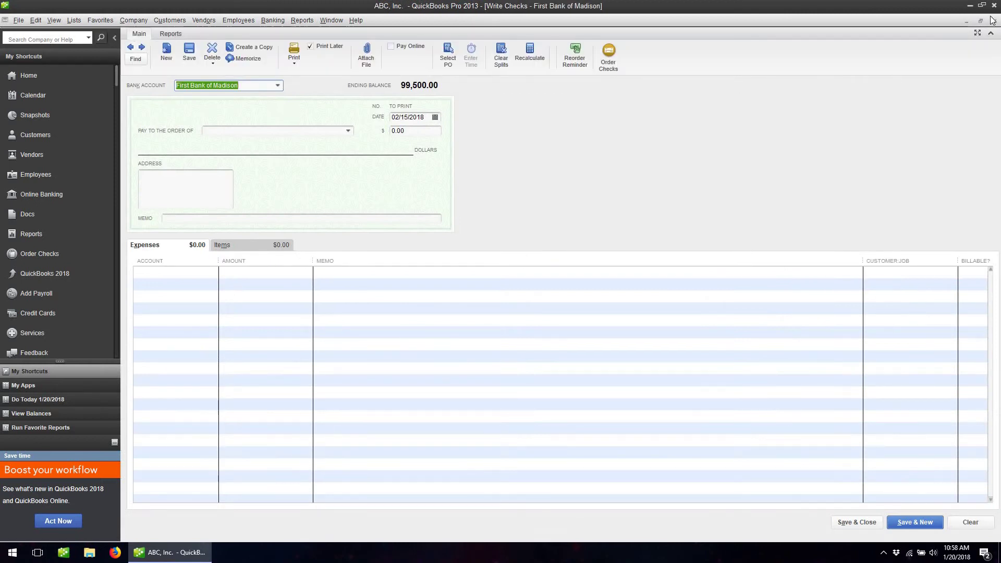
key("Escape")
left_click(298, 93)
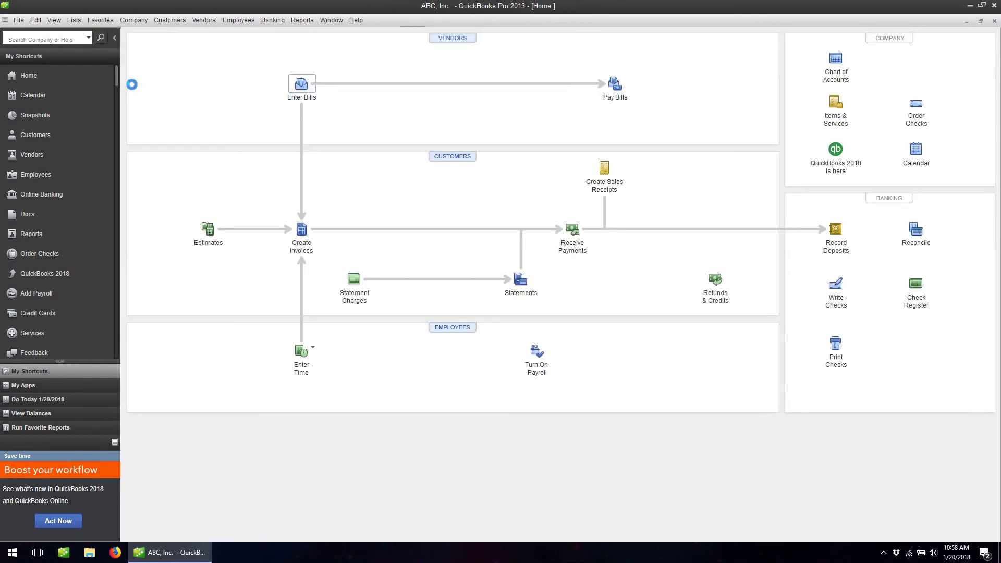
key("alt+p")
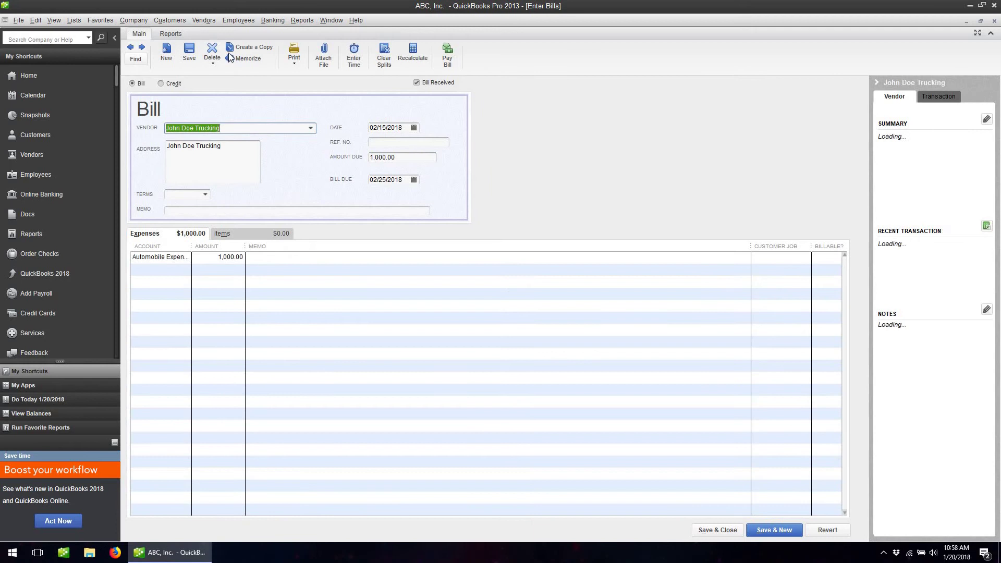
left_click(212, 51)
left_click(484, 173)
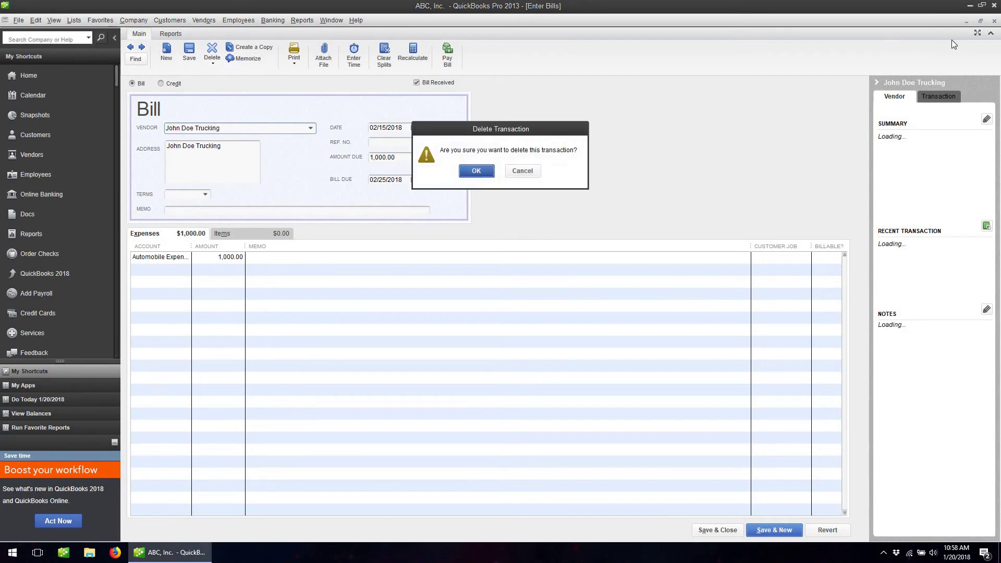
key("Escape")
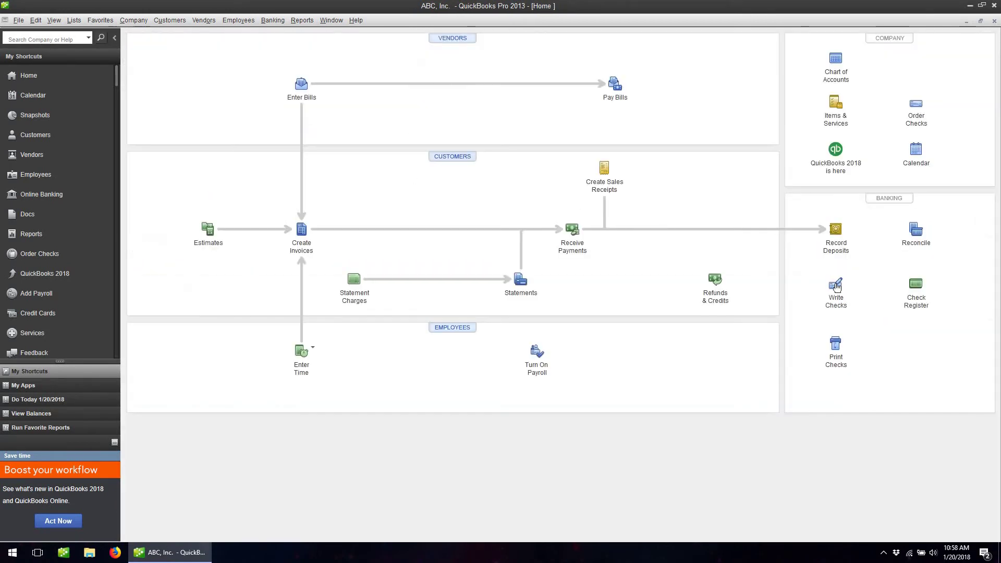
- Delete the earlier 500.00 advance check to John Doe Trucking
key("ctrl+w")
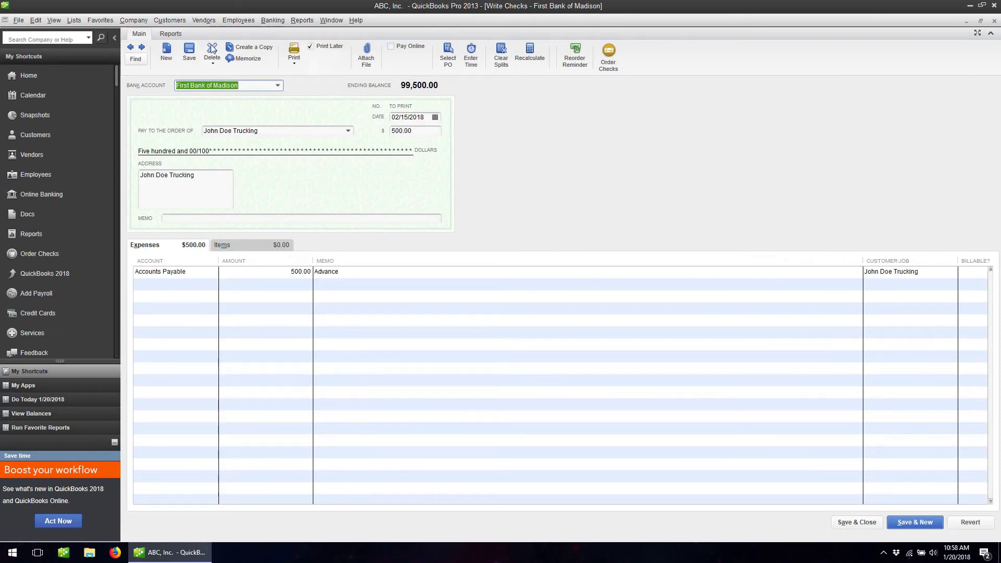
left_click(212, 50)
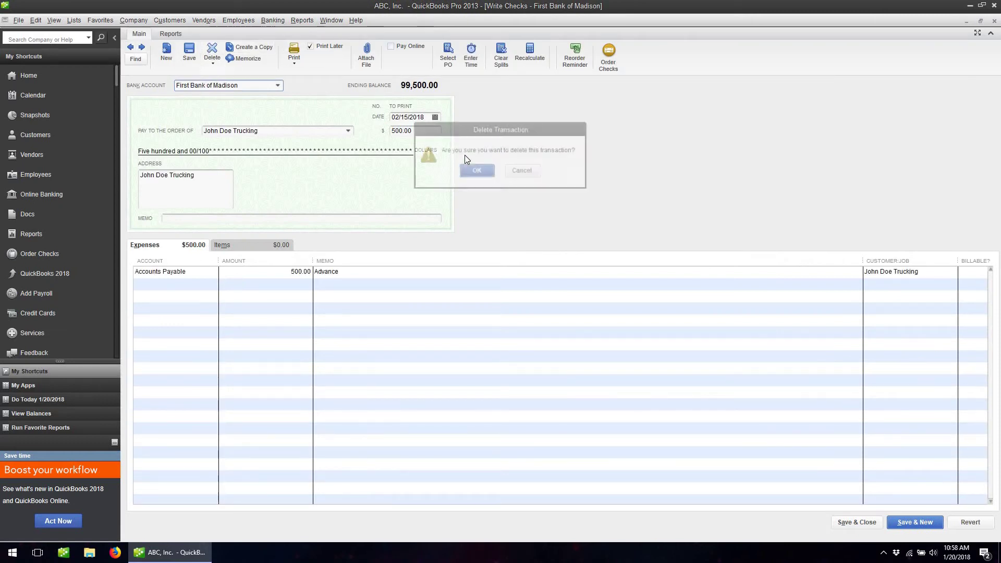
key("Return")
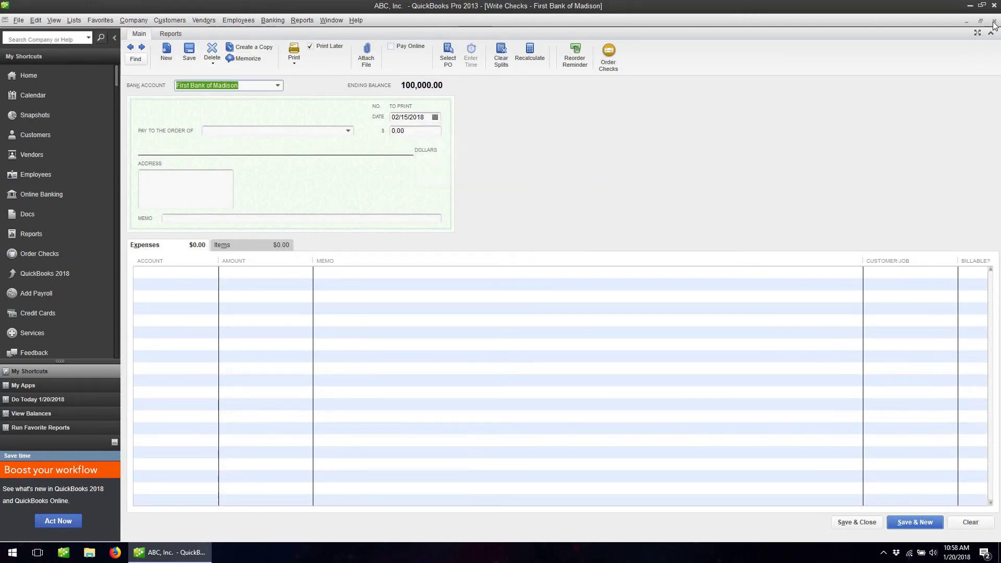
key("Escape")
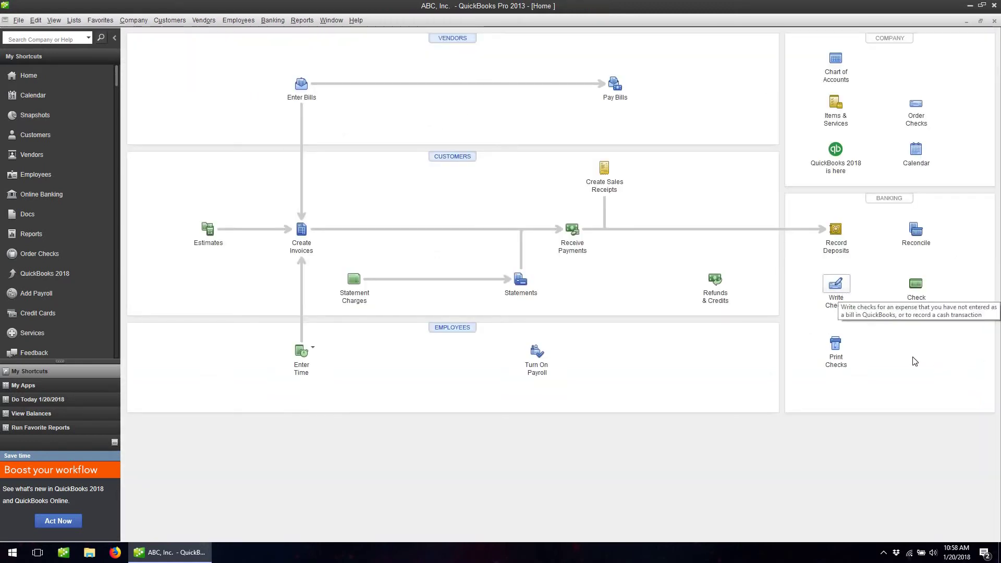
- Write a 500.00 check to John Doe Trucking charged to Prepaid Expenses:John Doe - Prepayments
left_click(835, 284)
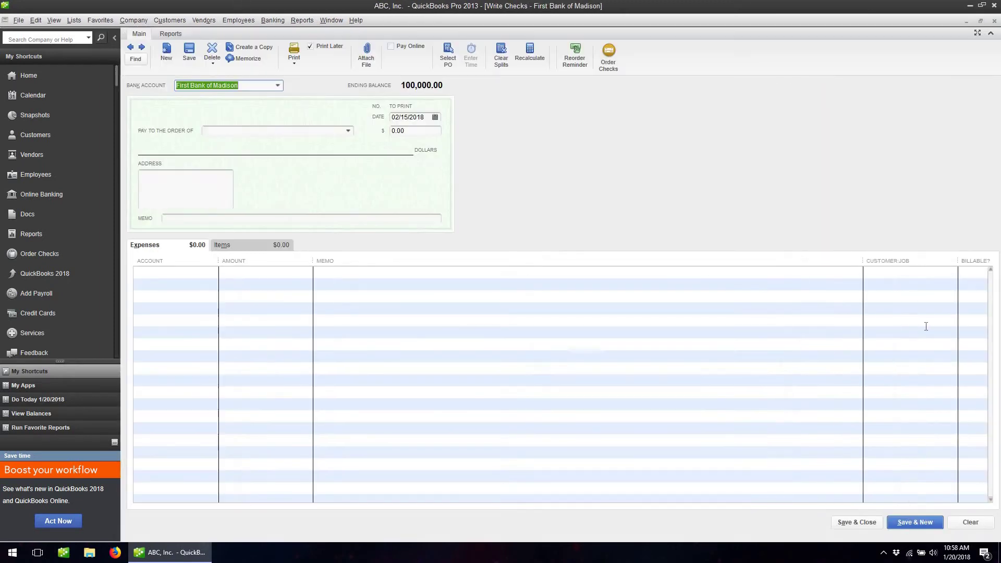
key("Tab")
type("J")
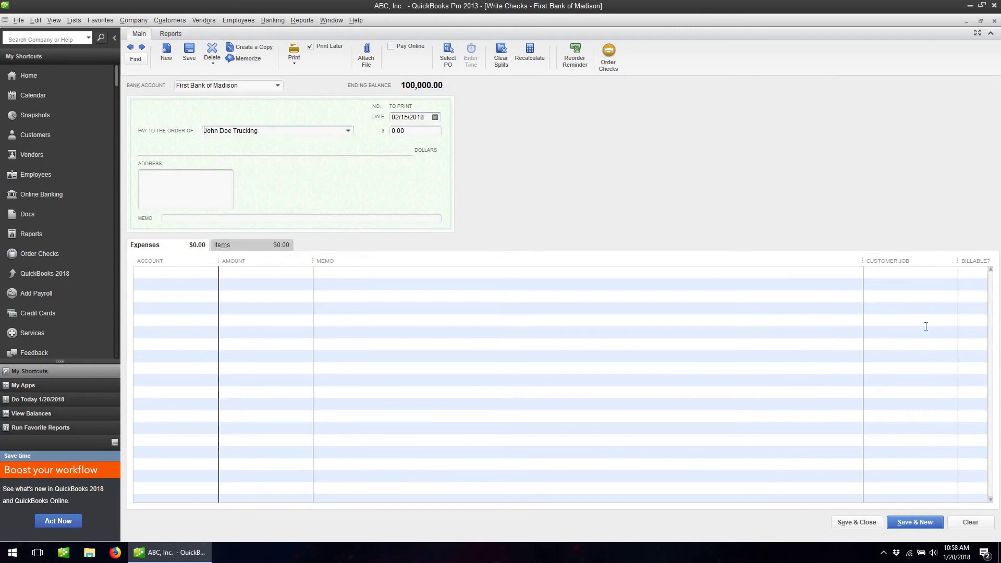
key("Tab")
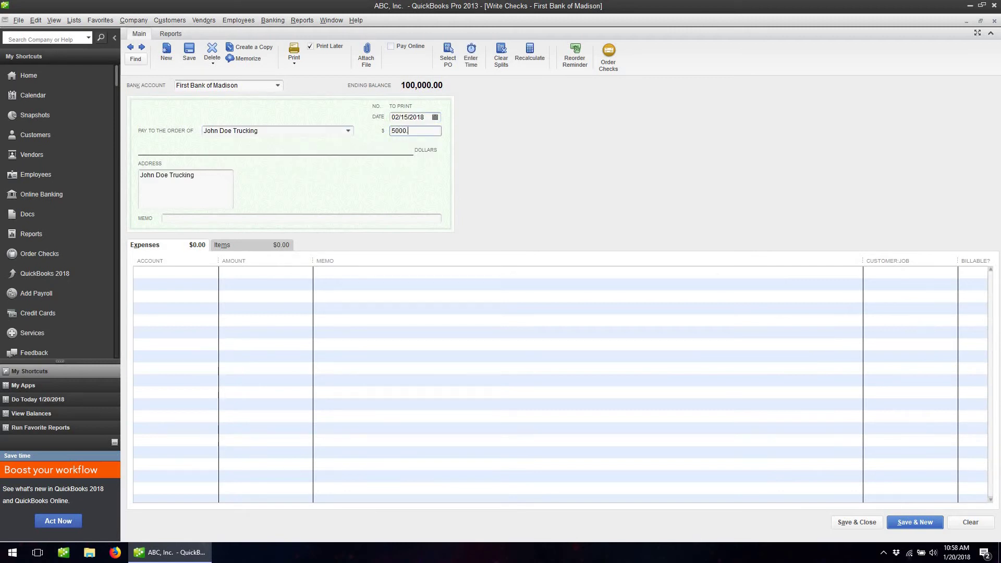
key("Tab")
key("Tab")
key("Tab")
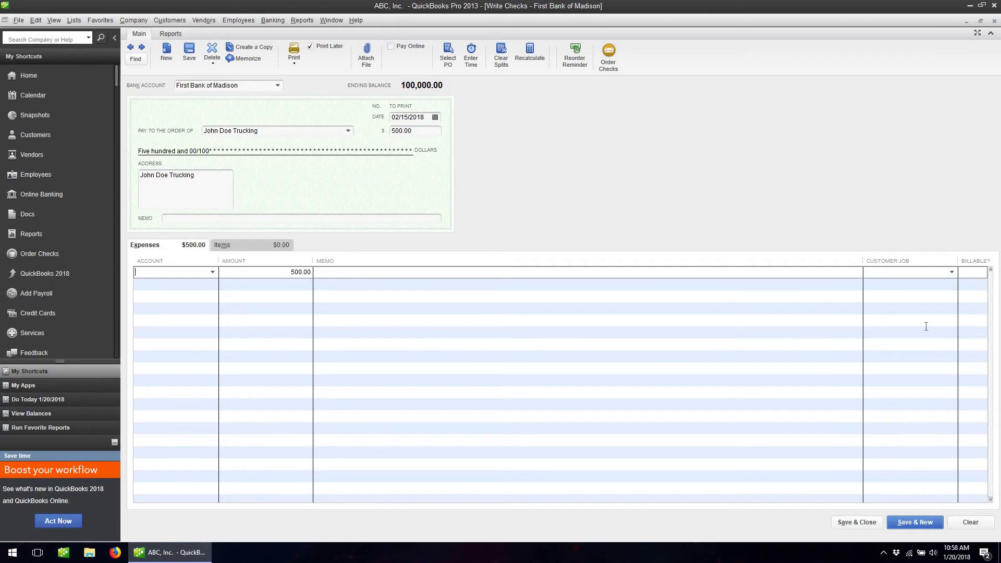
left_click(213, 272)
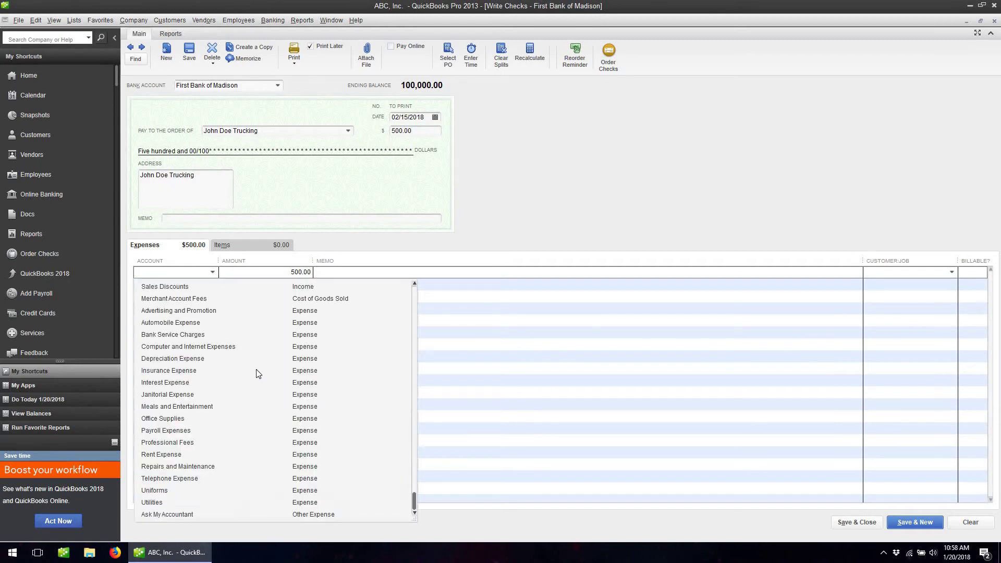
scroll(209, 347, "up", 4)
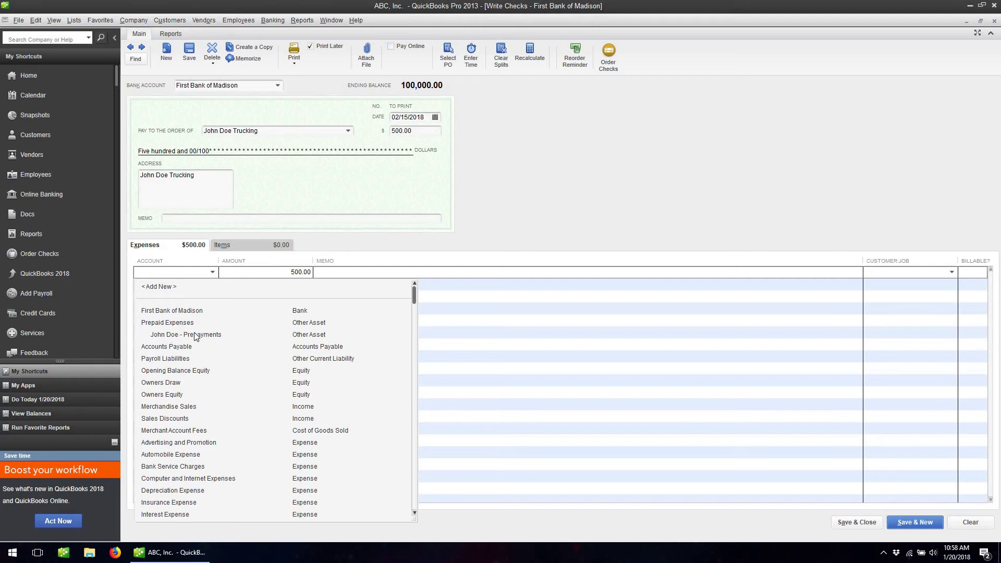
left_click(161, 334)
left_click(189, 334)
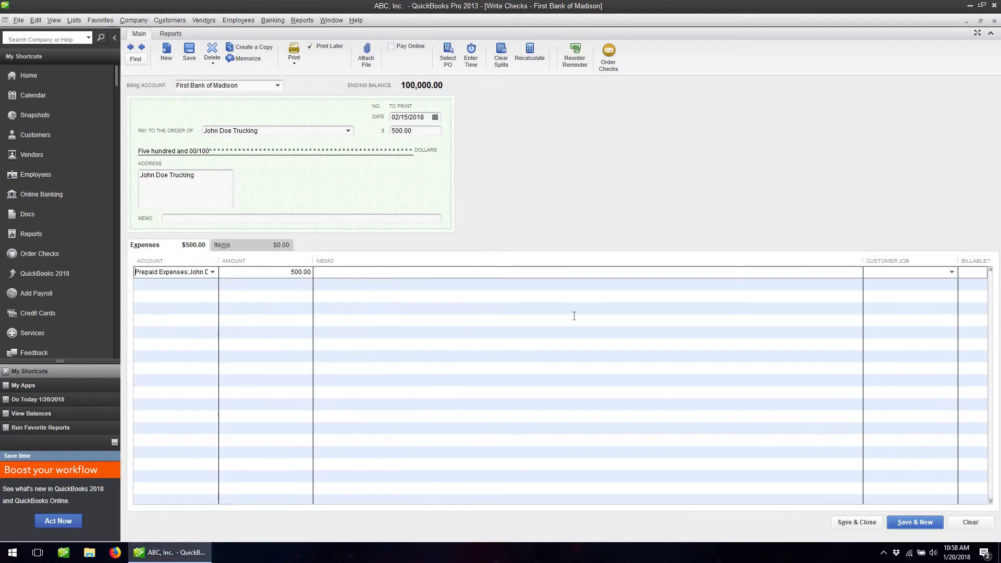
key("Tab")
- Save the check and confirm John Doe - Prepayments at 500.00 and the bank at 99,500.00
left_click(858, 522)
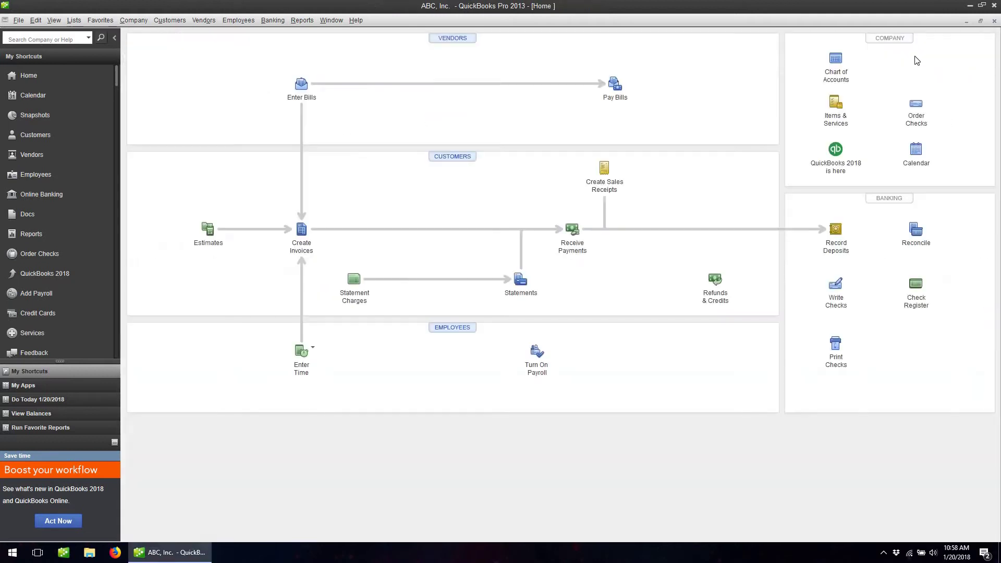
left_click(836, 58)
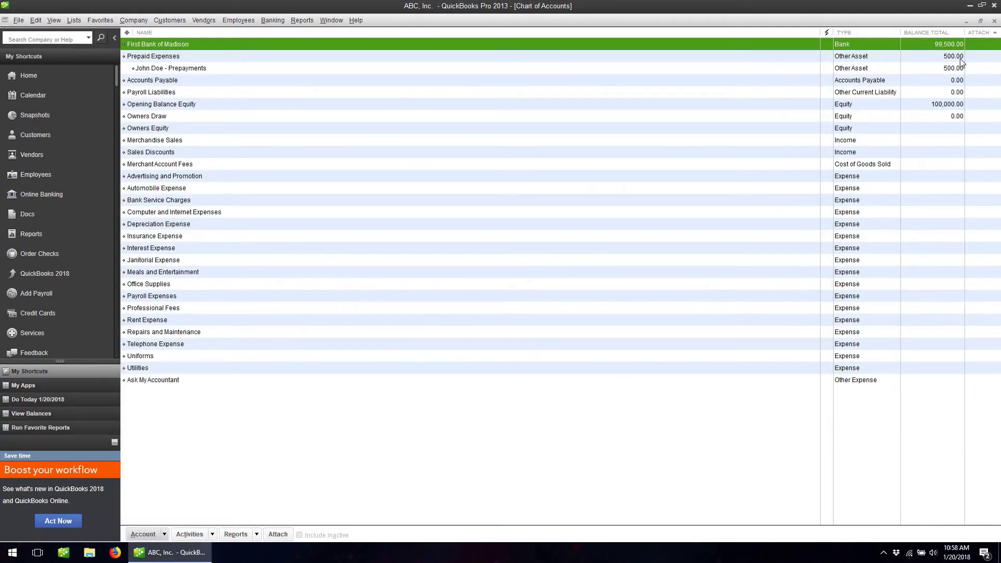
key("Down")
key("Down")
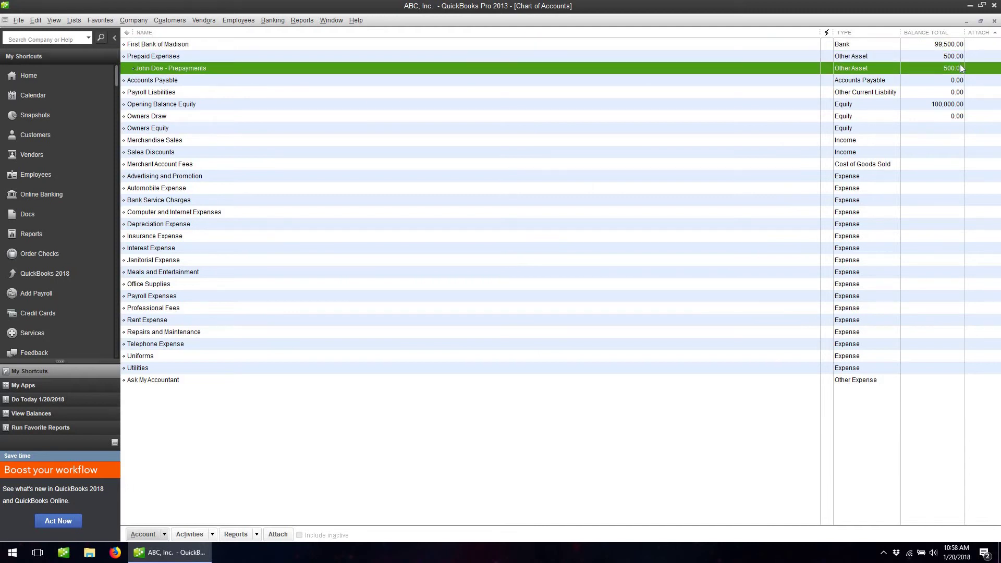
left_click(358, 85)
key("Up")
- Enter and save a 1,000.00 John Doe Trucking bill charged to Automobile Expense
left_click(994, 22)
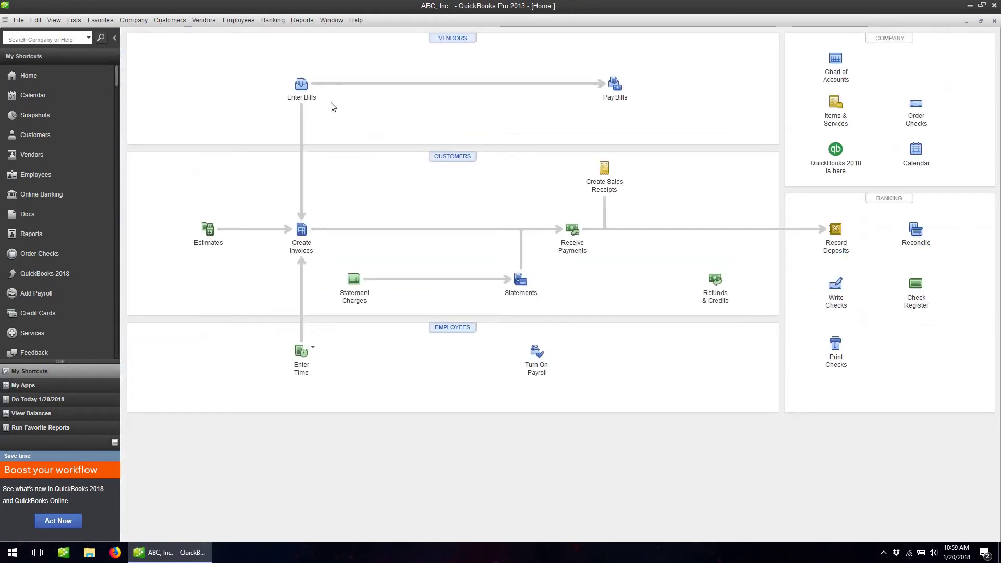
left_click(301, 83)
type("Jo")
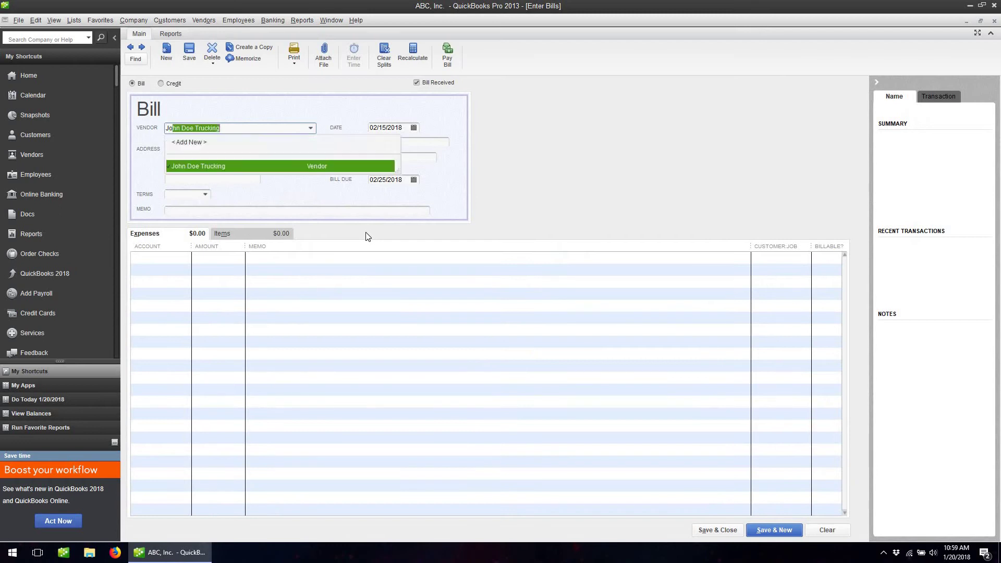
type("hn")
key("Tab")
key("Tab")
key("Tab")
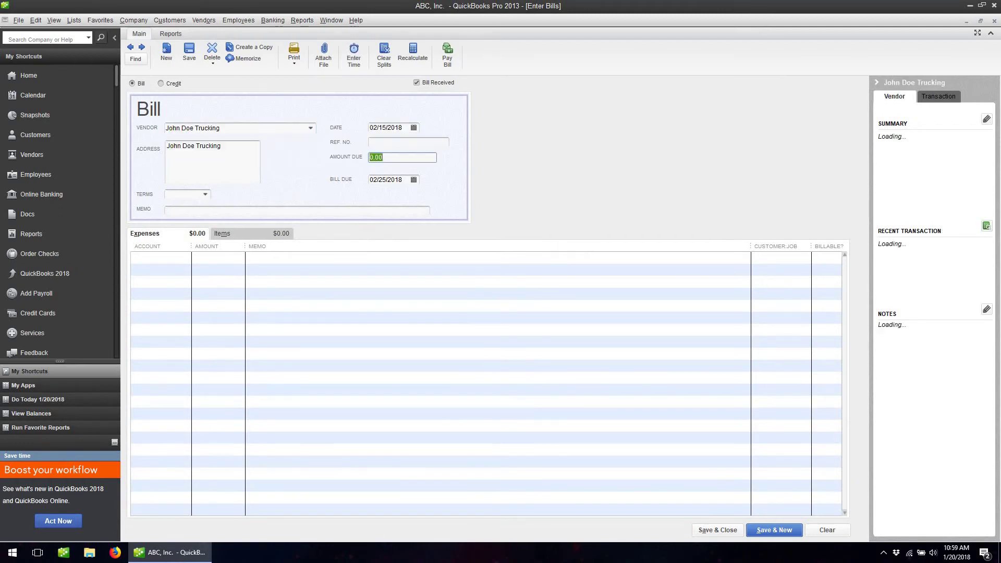
type("1,000.")
key("Tab")
key("Tab")
key("Tab")
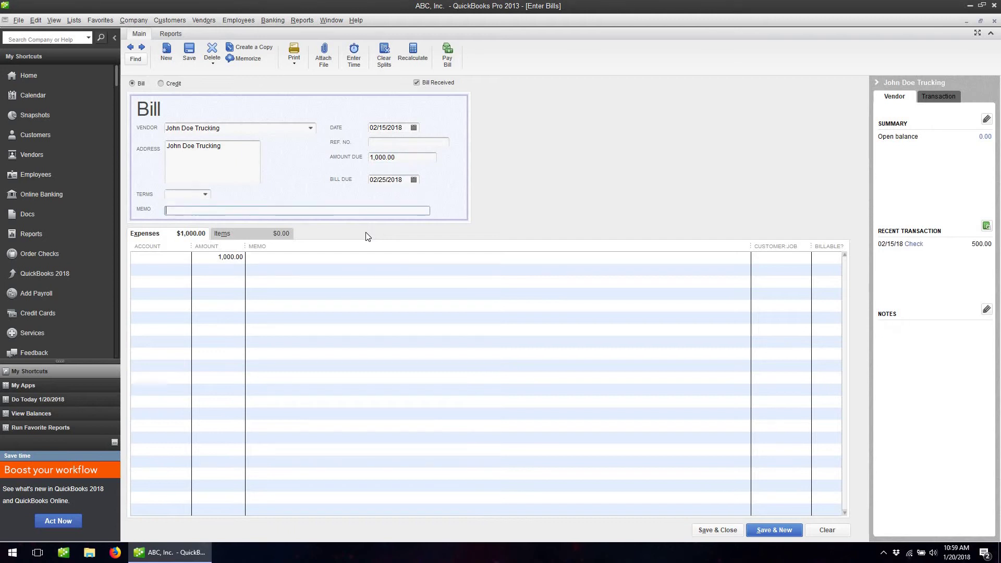
key("Tab")
type("au")
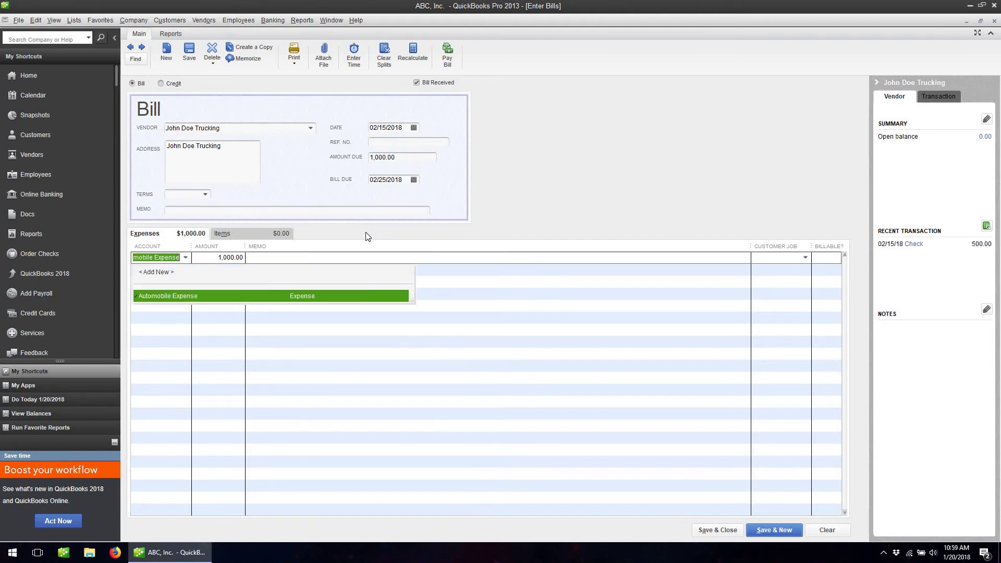
key("Tab")
key("Tab")
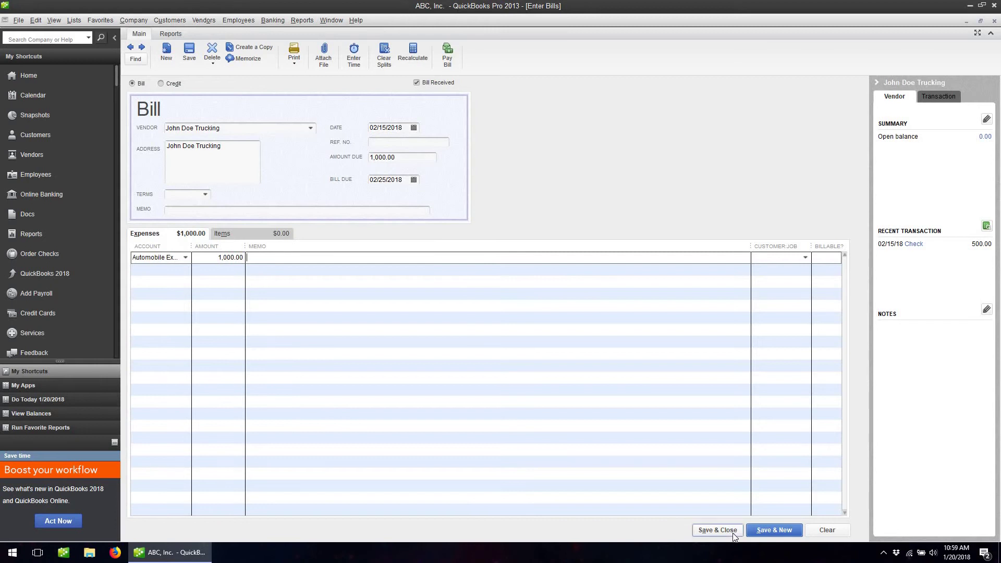
left_click(718, 529)
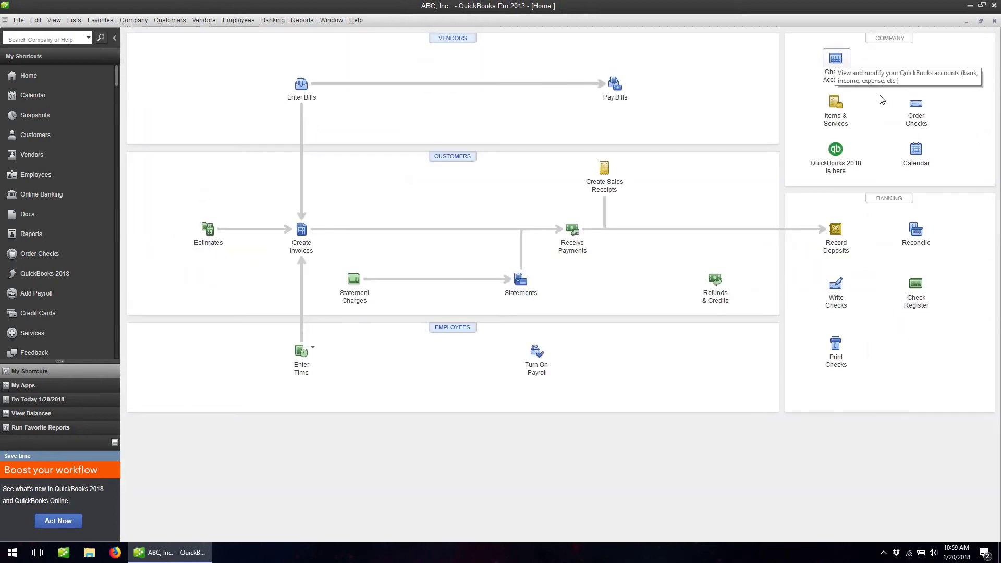
- Confirm Accounts Payable at 1,000.00 and John Doe - Prepayments at 500.00 in the Chart of Accounts
left_click(836, 60)
left_click(884, 84)
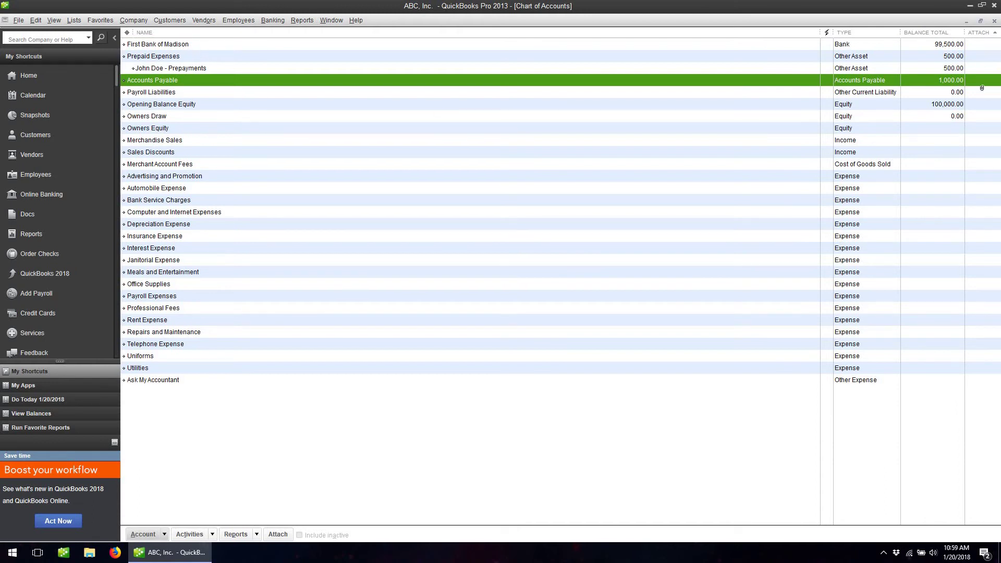
left_click(178, 71)
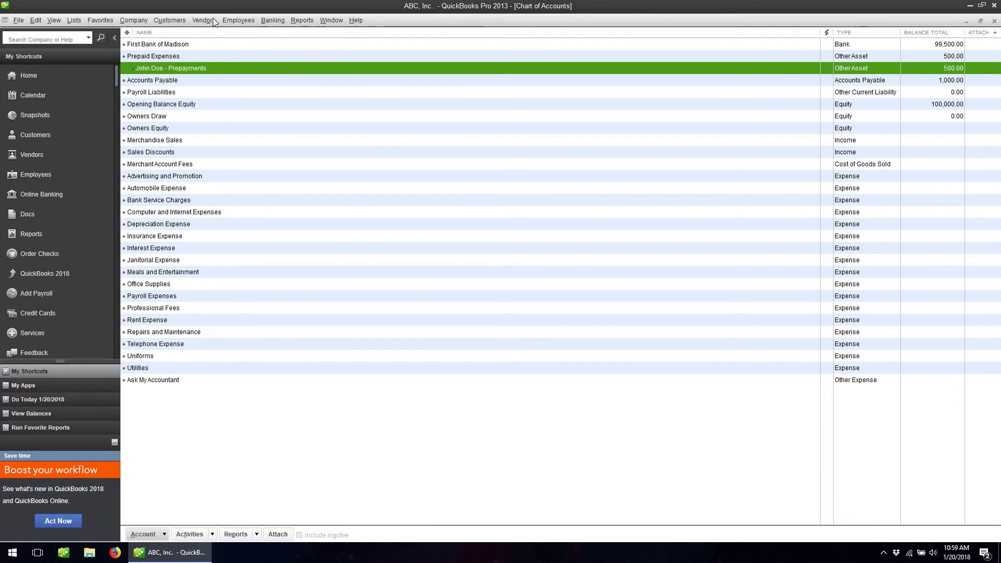
key("Escape")
left_click(169, 20)
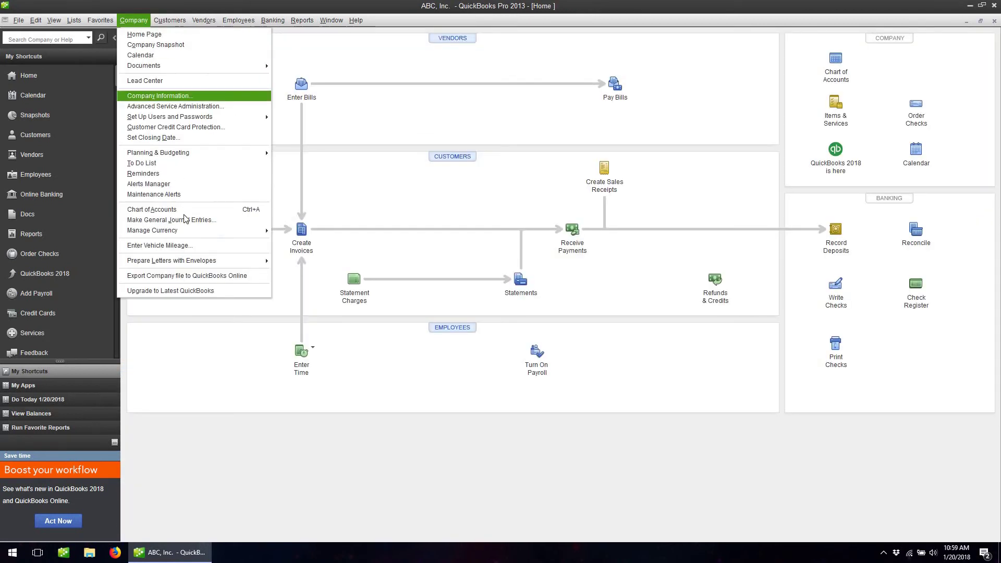
- Start a new journal entry debiting Accounts Payable 500.00 for John Doe Trucking
left_click(185, 219)
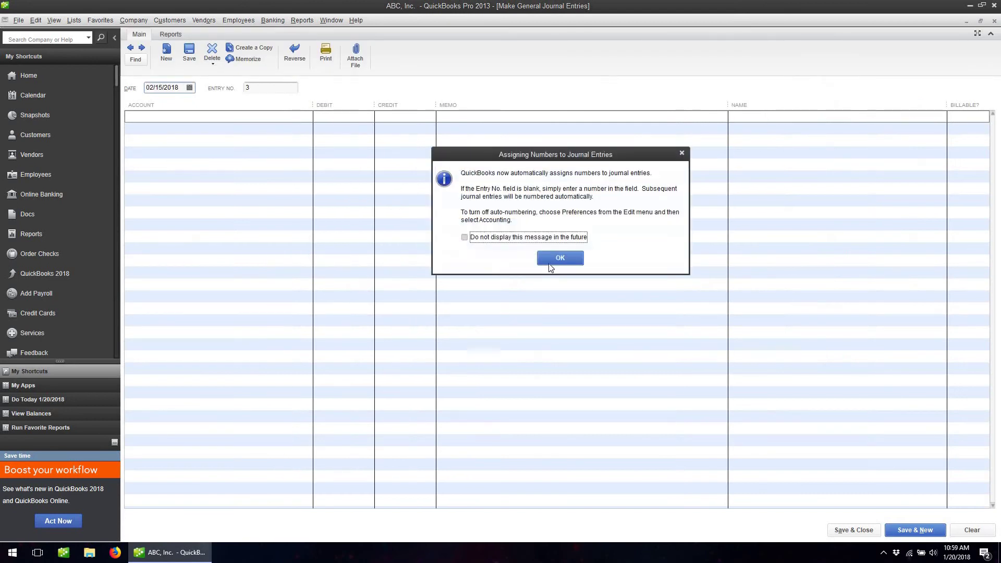
left_click(559, 258)
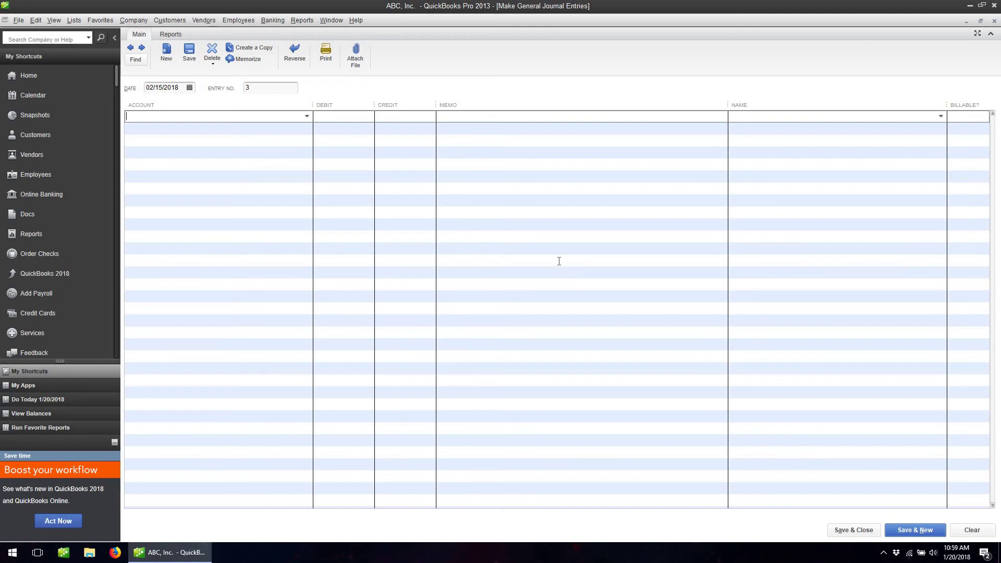
type("Accounts Payable")
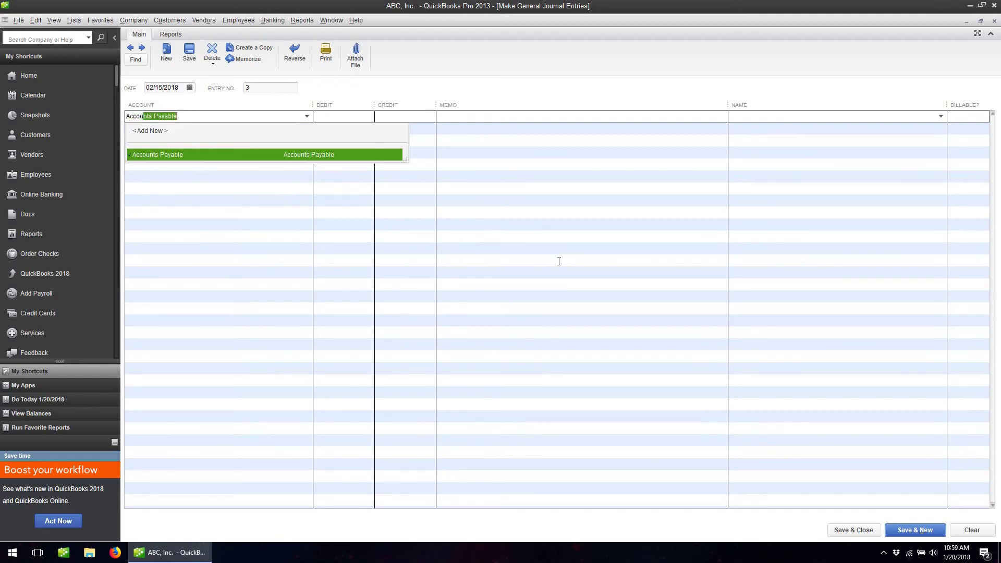
key("Tab")
type("500.")
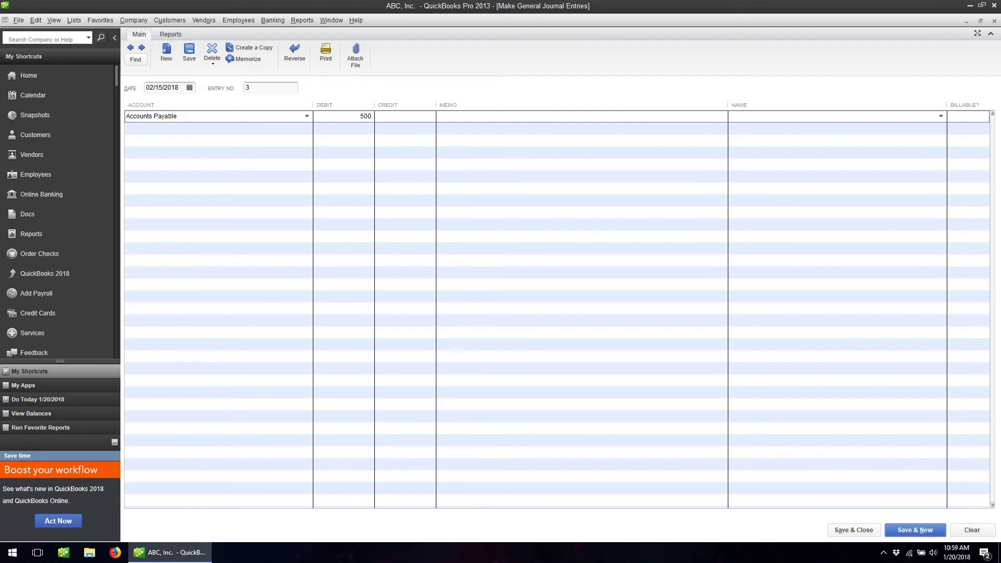
key("Tab")
key("Tab")
type("John")
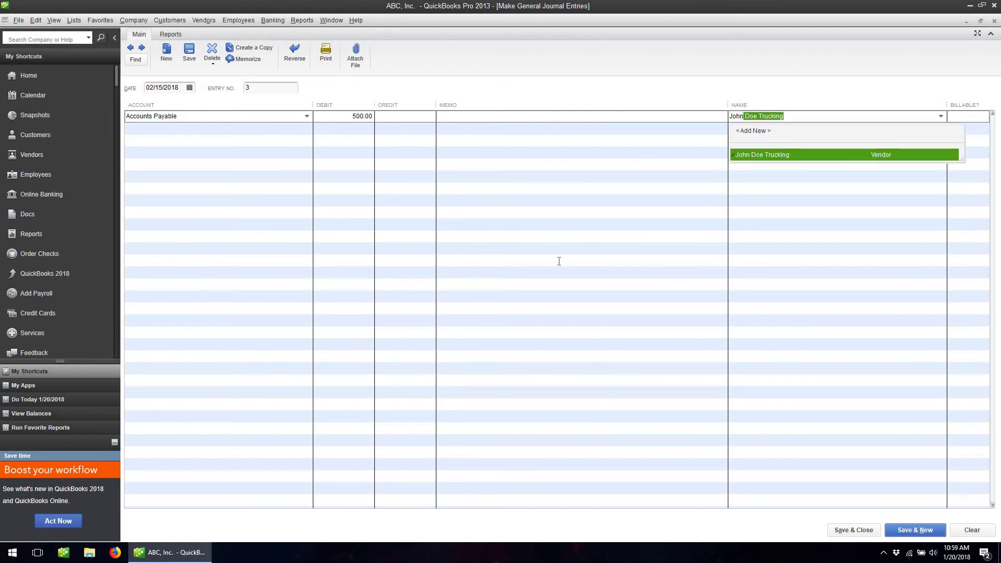
key("Tab")
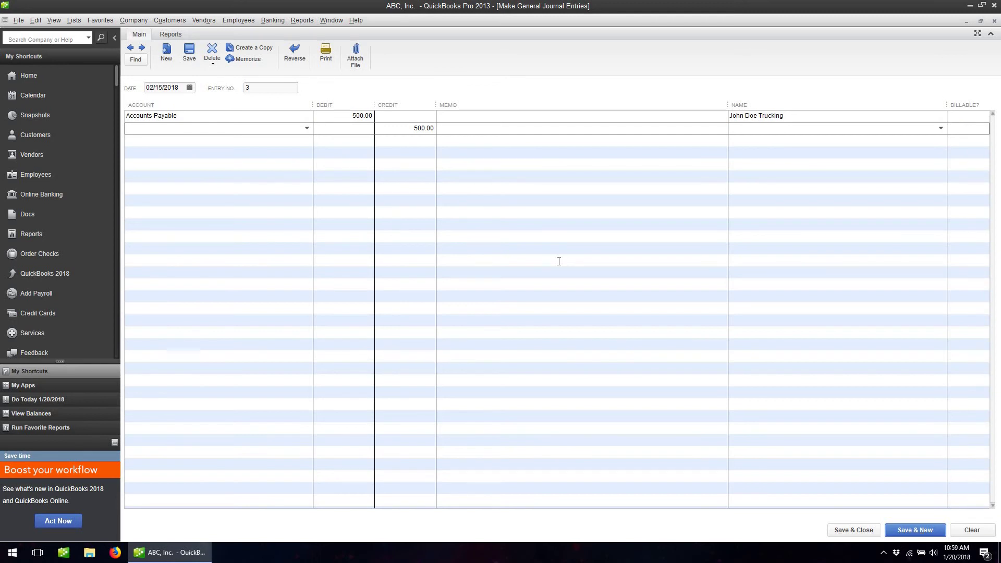
- Credit Prepaid Expenses:John Doe - Prepayments 500.00, save the entry, and check the Chart of Accounts
type("Prepaid Expenses")
key("Down")
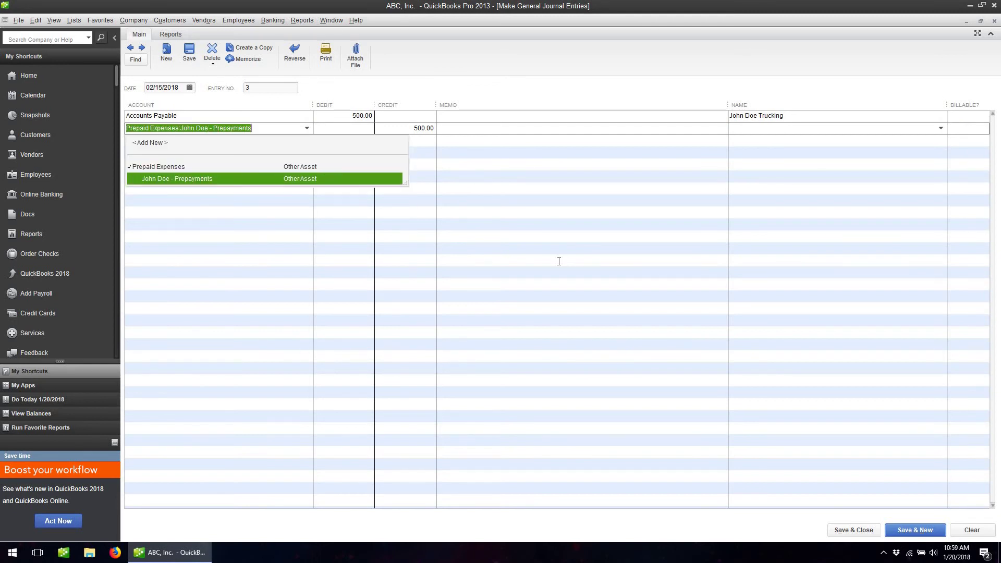
key("Tab")
key("Tab")
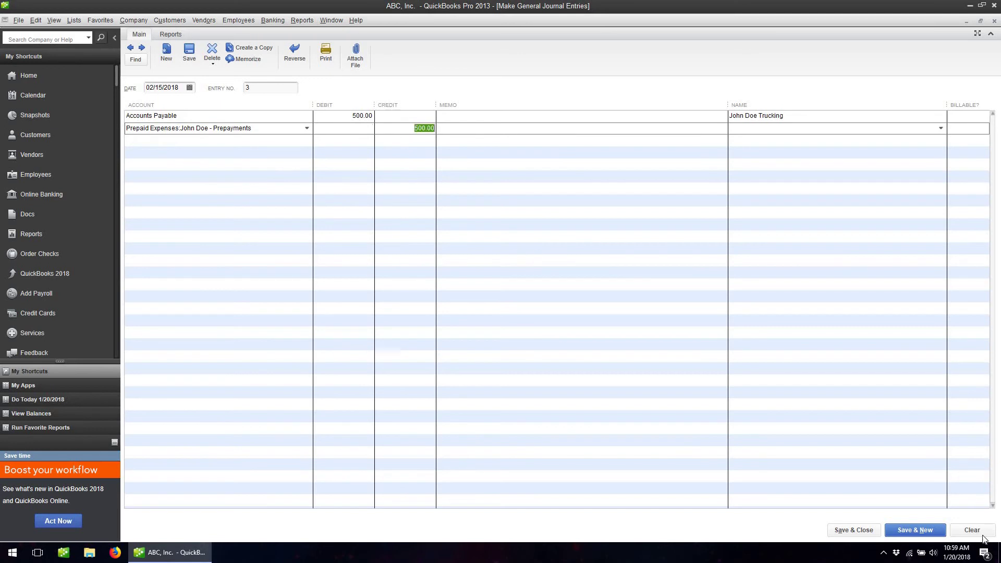
left_click(865, 530)
left_click(839, 63)
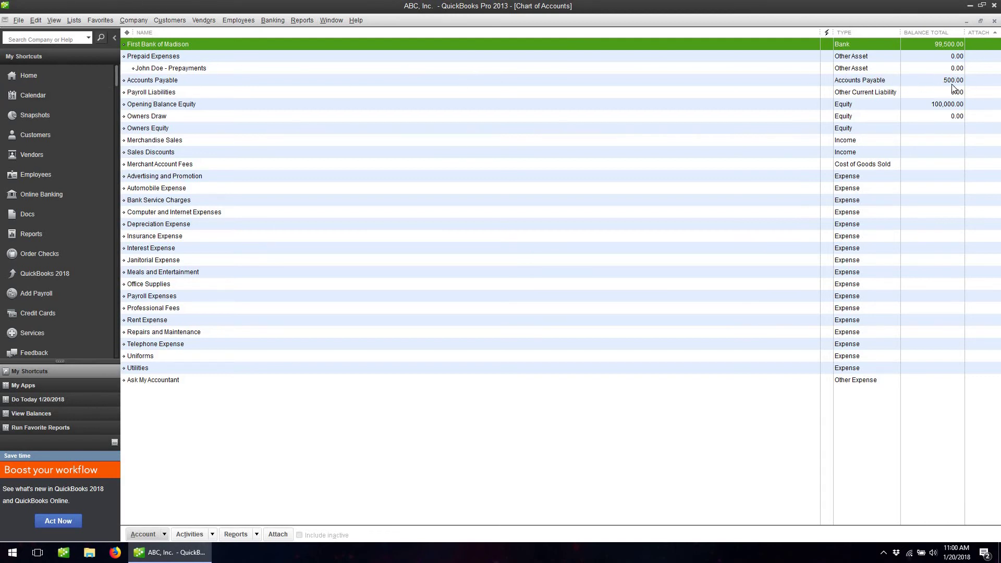
left_click(980, 20)
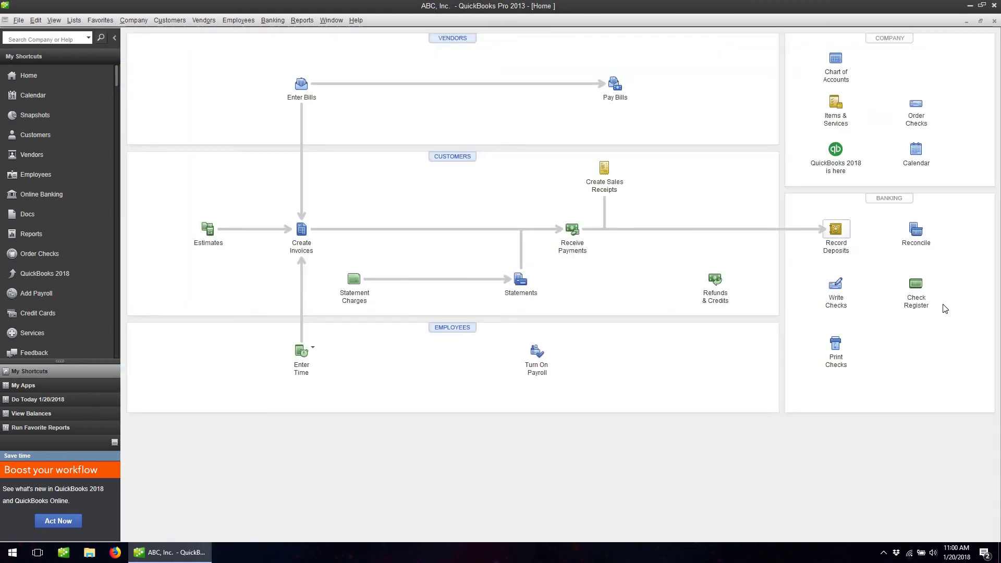
- In Pay Bills, mark the 1,000.00 John Doe Trucking bill and set 500.00 to pay
left_click(615, 85)
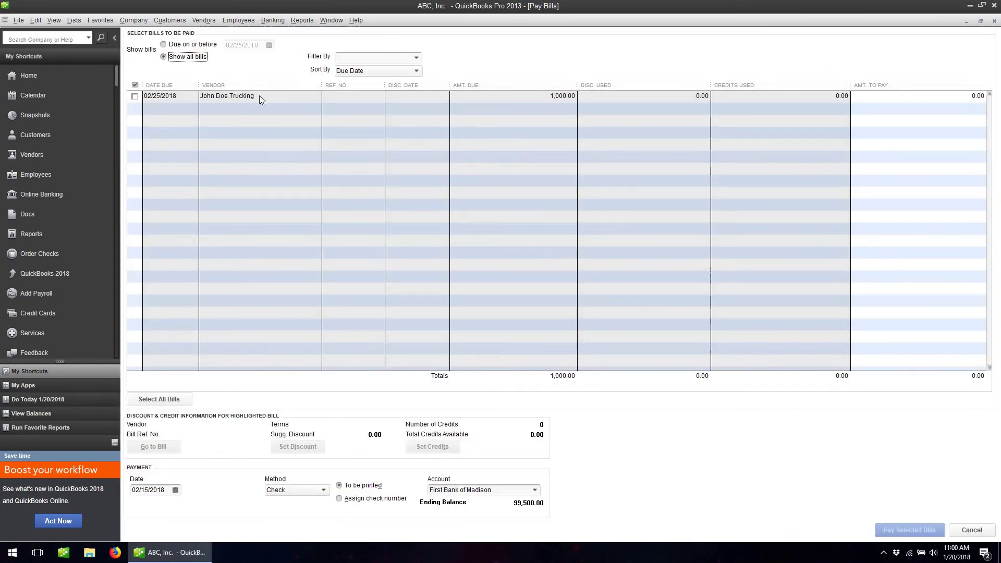
left_click(134, 97)
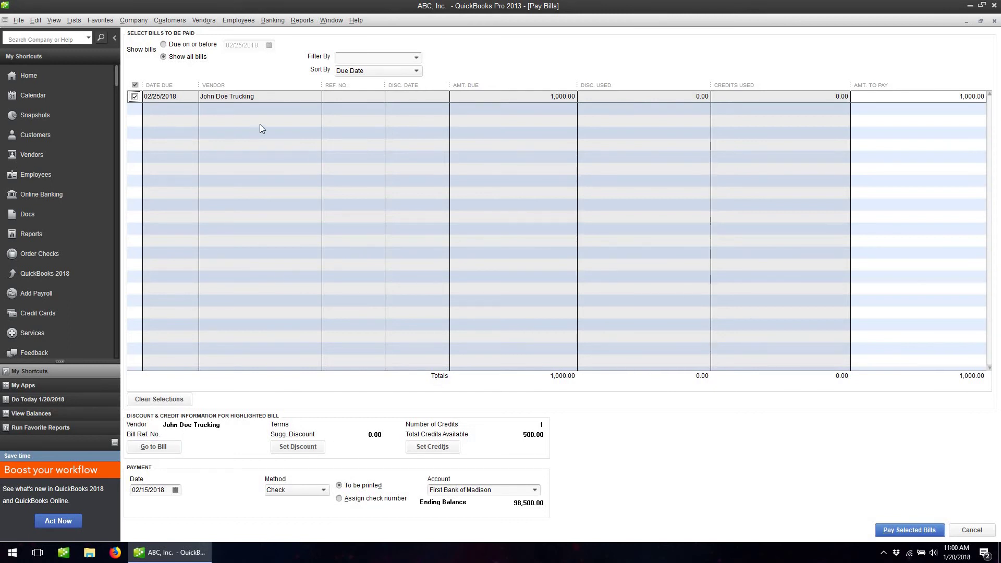
key("Tab")
type("540")
key("Tab")
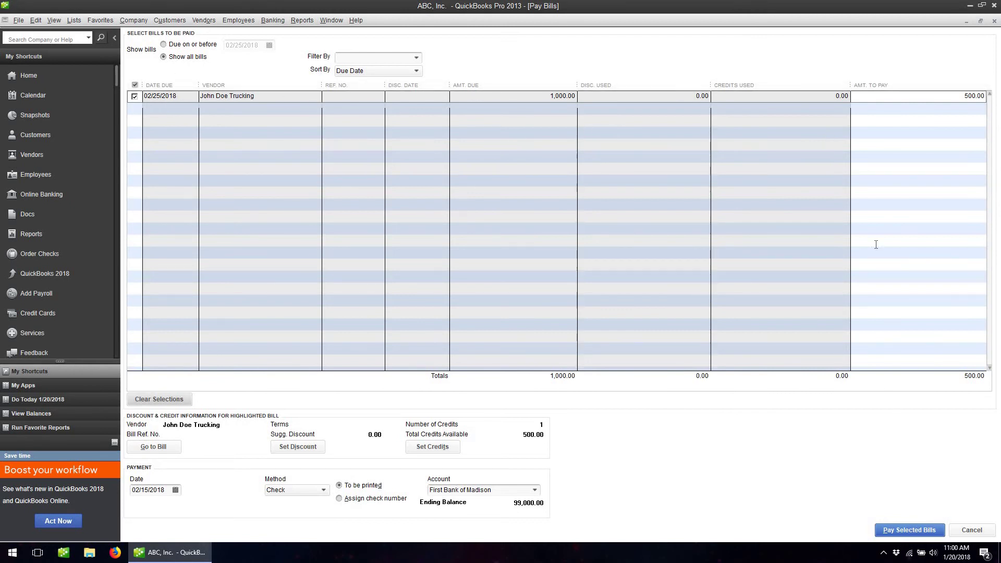
- Cancel Pay Bills and open Make General Journal Entries from the Company menu
left_click(971, 530)
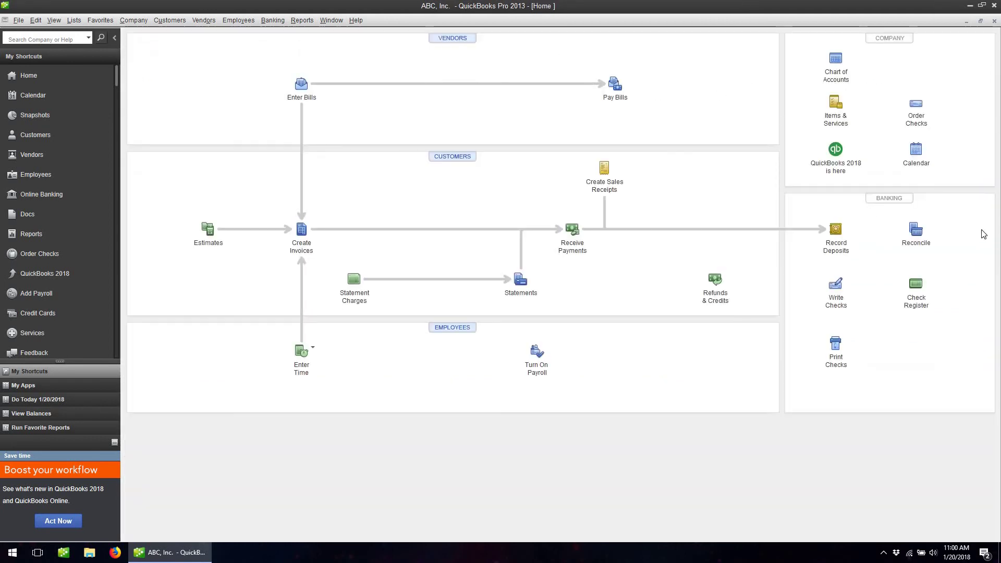
left_click(198, 23)
left_click(155, 18)
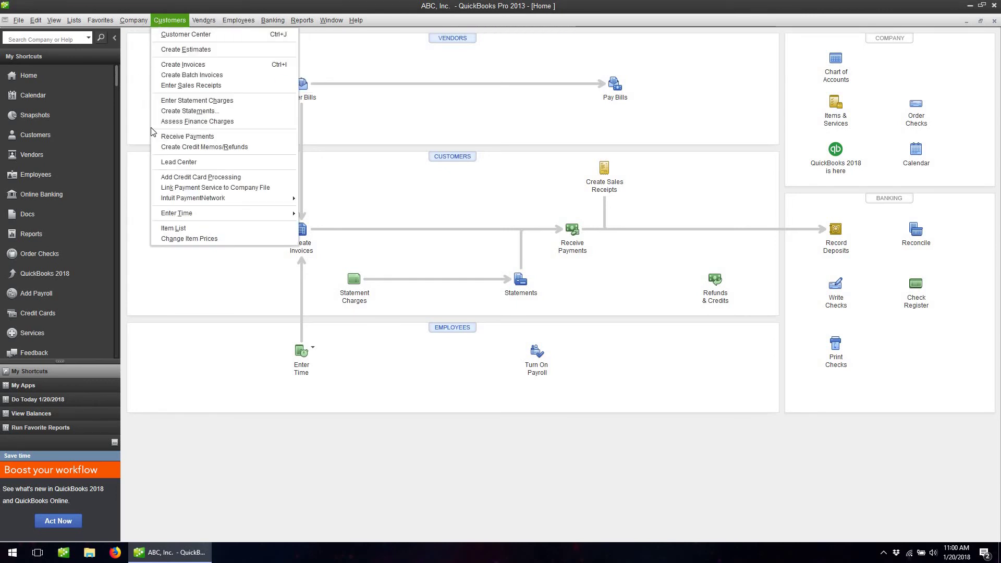
mouse_move(133, 20)
left_click(172, 221)
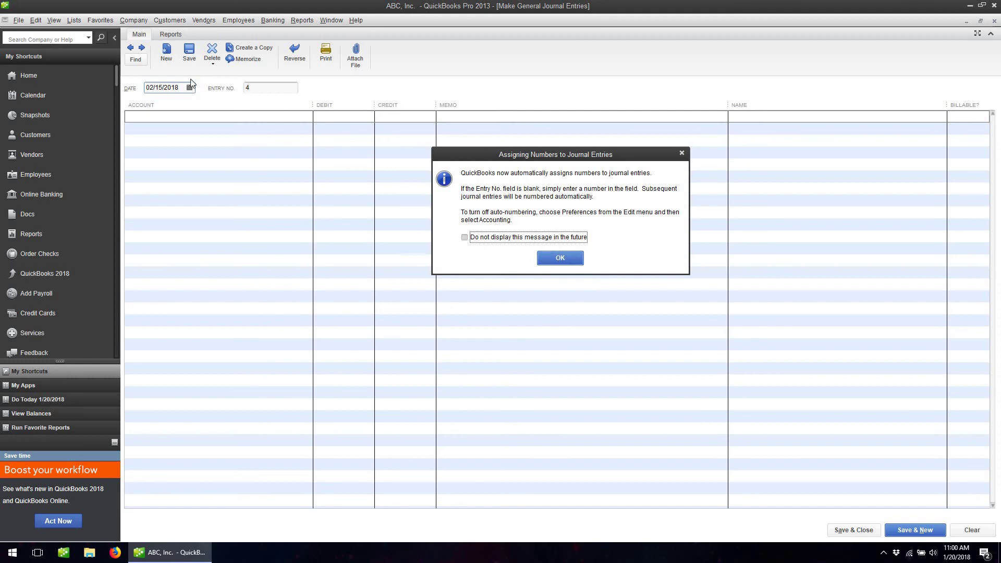
key("Return")
- Delete journal entry 3 and review the restored balances in the Chart of Accounts
left_click(131, 48)
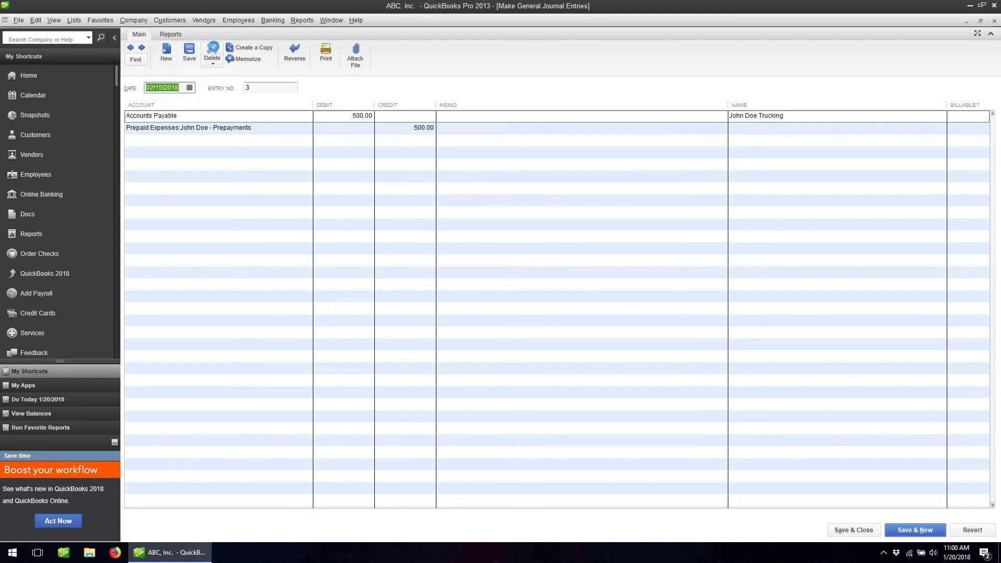
left_click(212, 50)
left_click(483, 169)
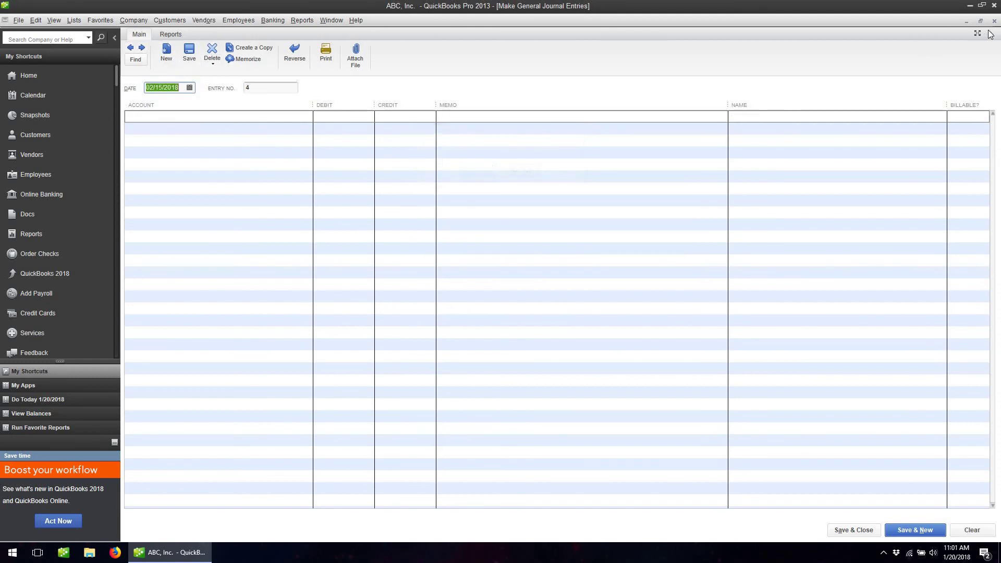
left_click(994, 21)
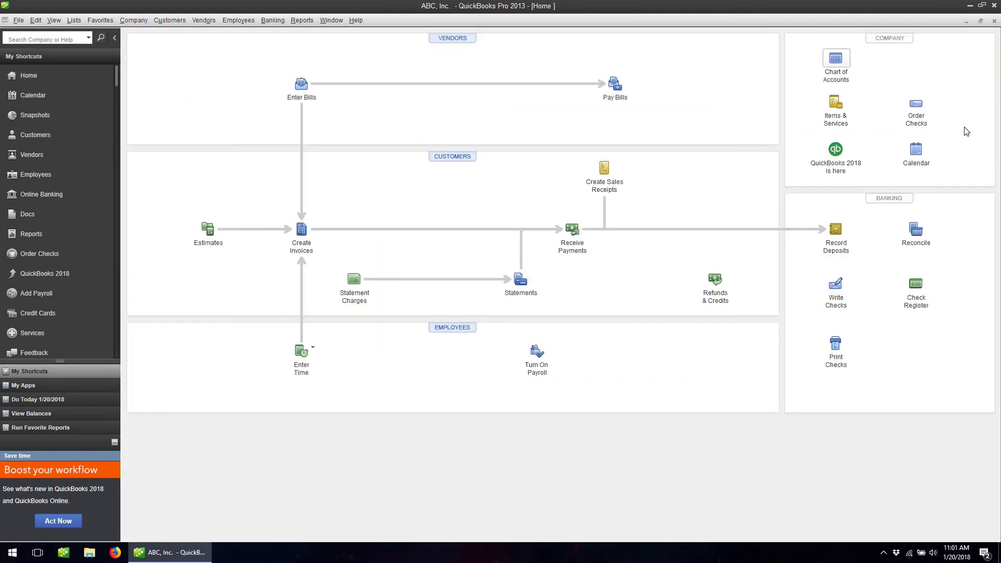
key("ctrl+a")
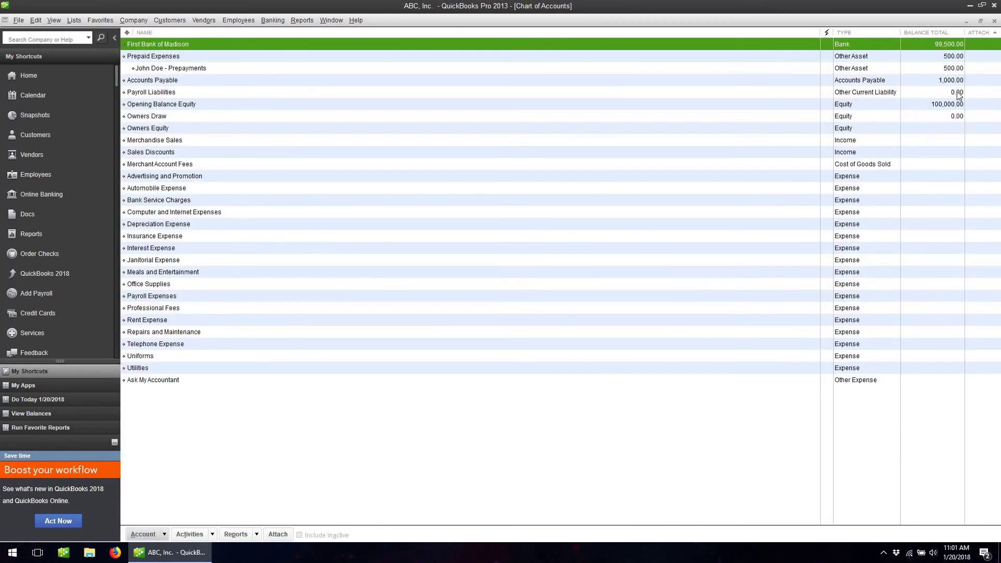
left_click(994, 21)
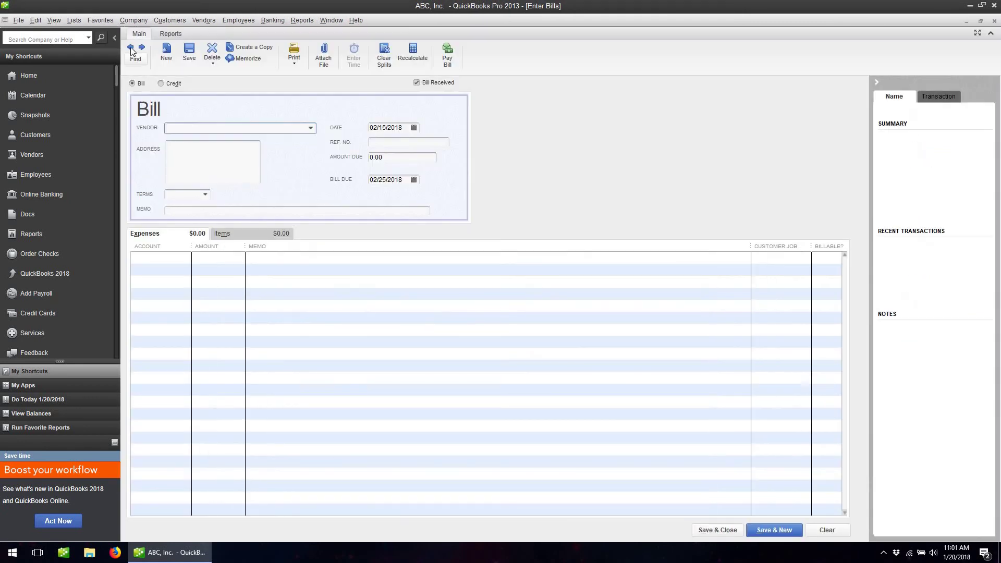
- Recall the John Doe Trucking bill with 500.00 due and Automobile Expense 1,000.00
type("John Doe Trucking")
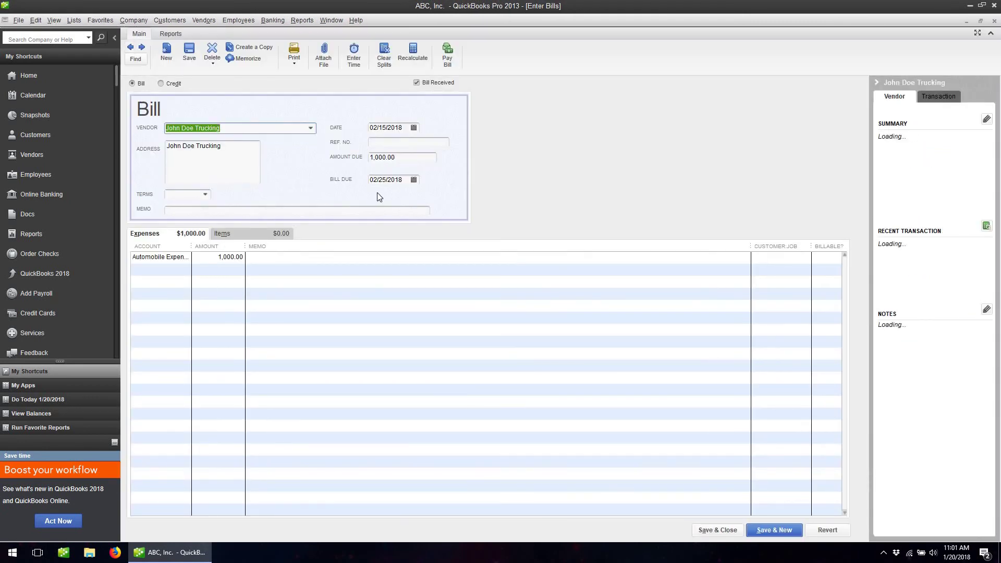
key("Tab")
key("Tab")
key("Tab")
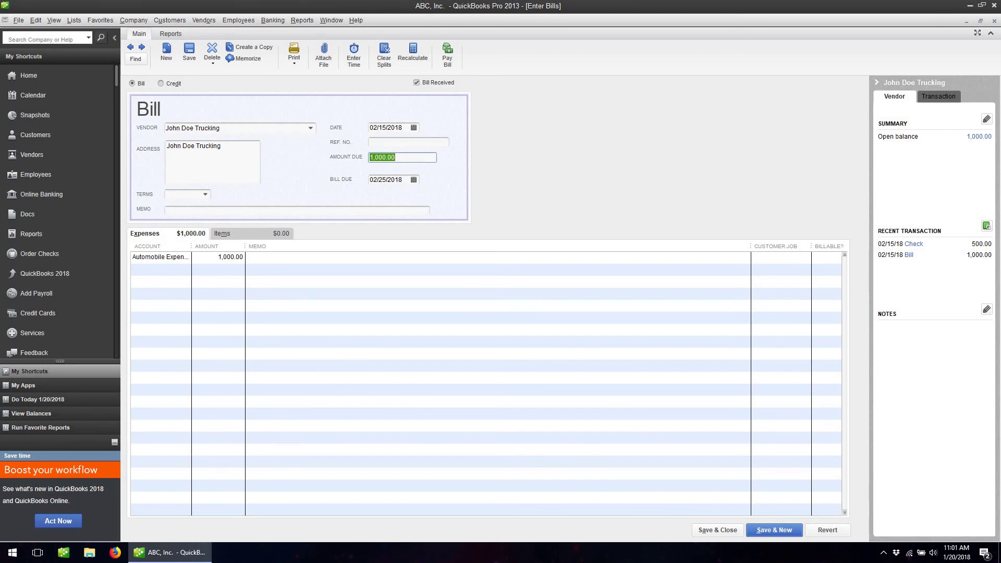
type("5")
key("Tab")
key("Tab")
key("Tab")
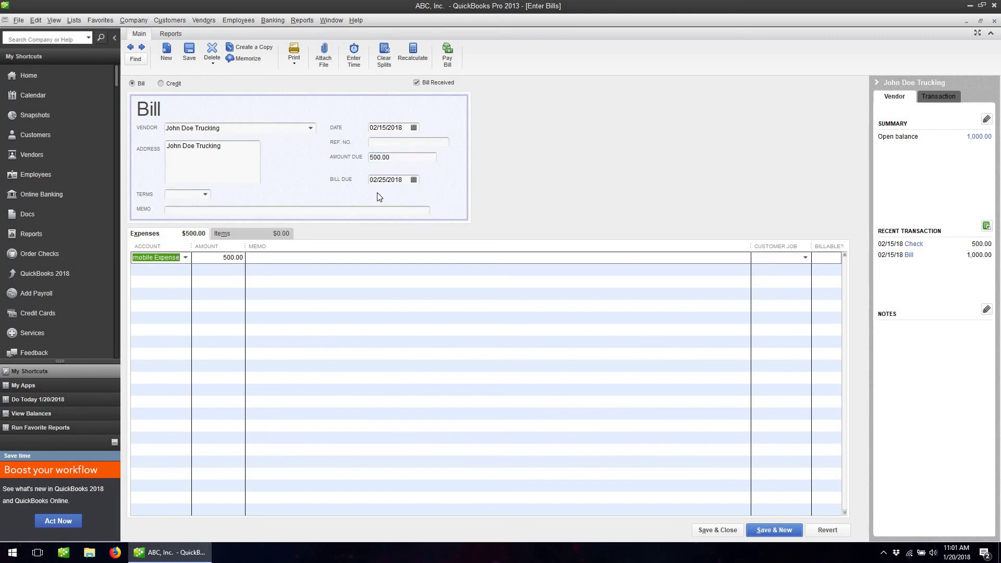
key("Tab")
type("10")
key("Tab")
key("Tab")
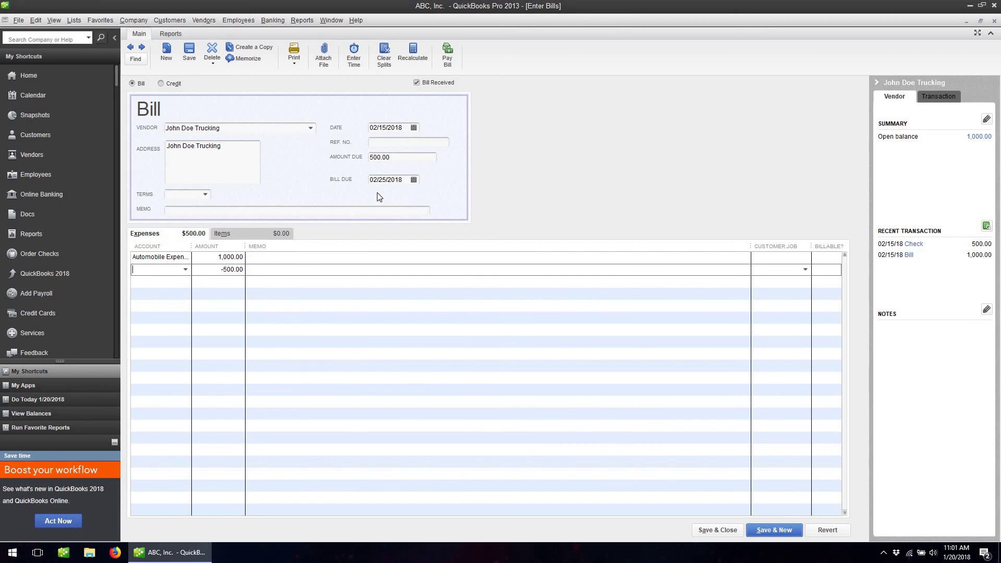
- Add a -500.00 Prepaid Expenses:John Doe - Prepayments line and save the bill, recording the changes
type("Pre")
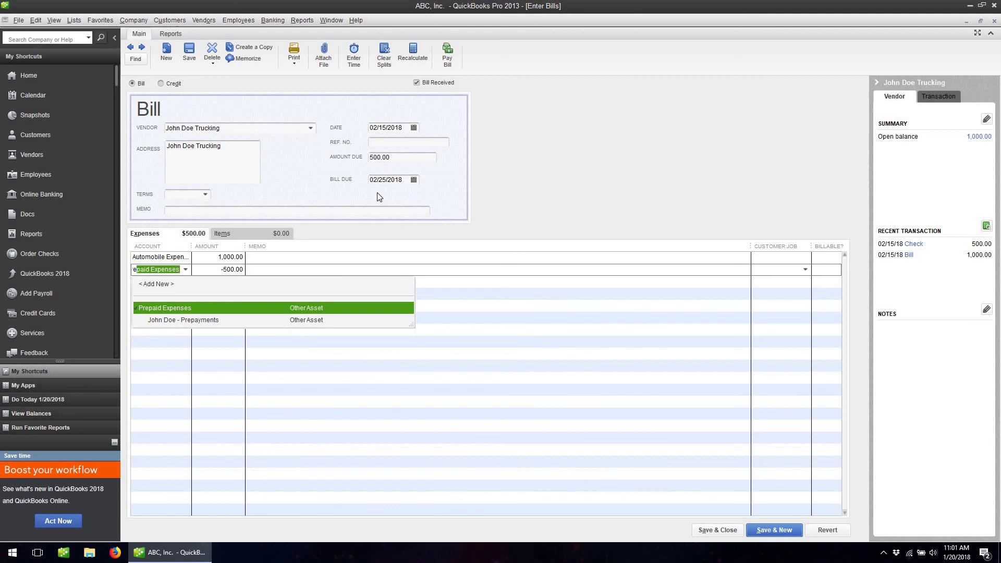
key("Down")
key("Tab")
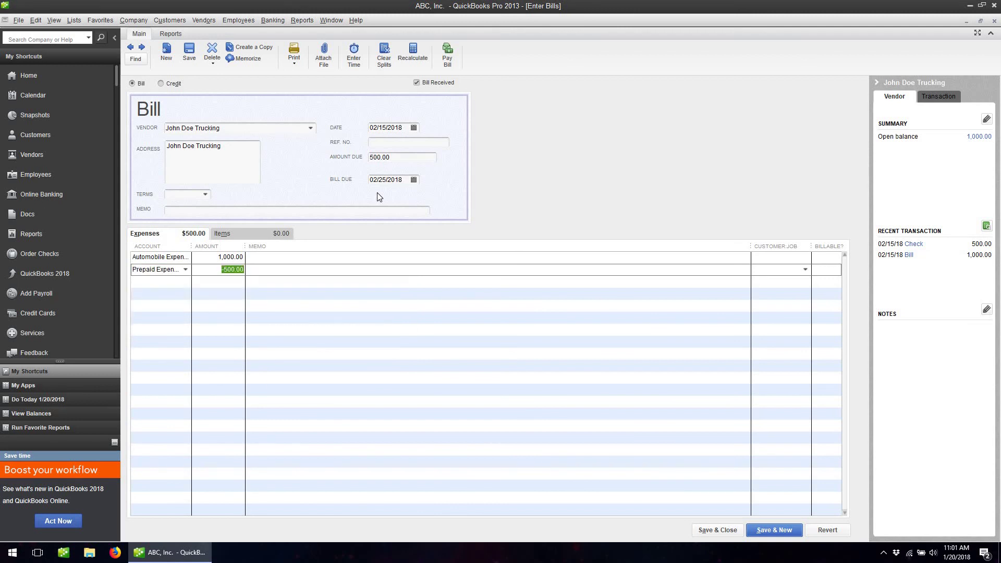
key("Tab")
key("Tab")
left_click(183, 271)
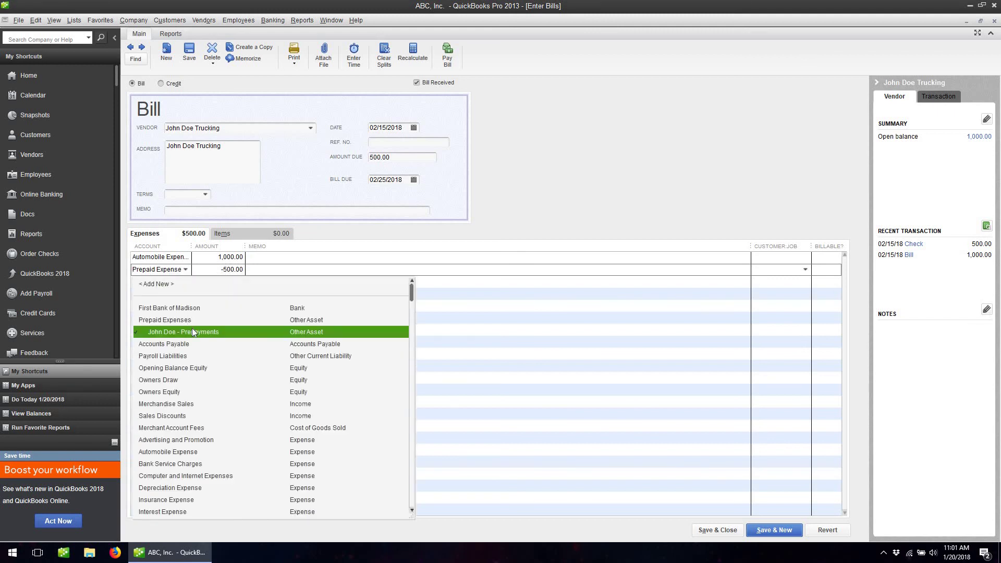
left_click(396, 163)
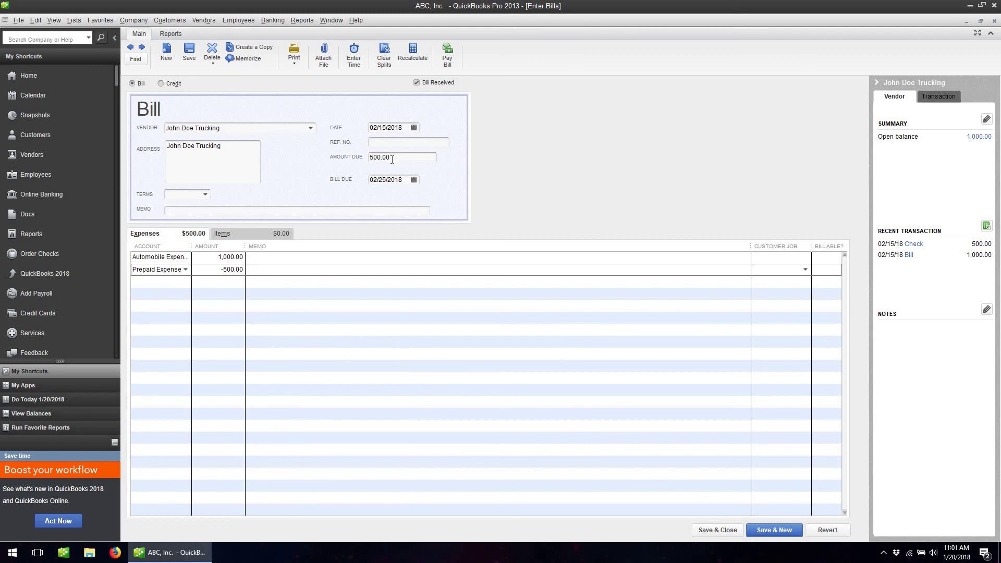
left_click(392, 158)
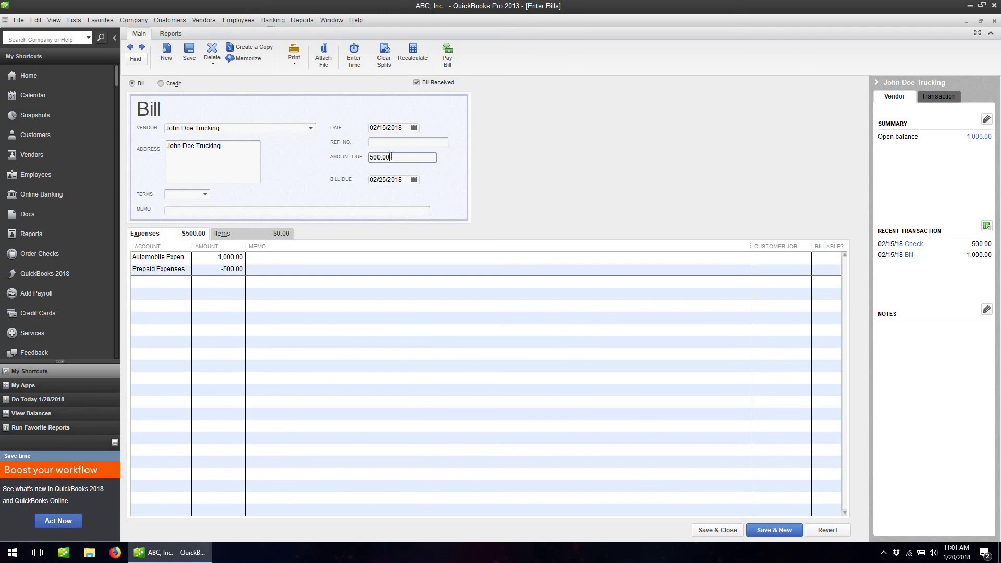
left_click(704, 532)
left_click(453, 171)
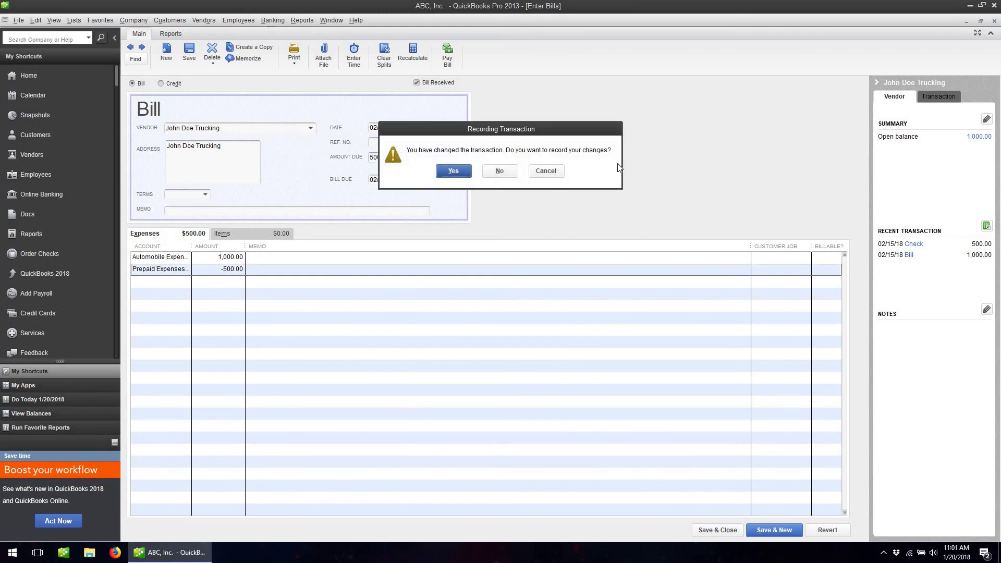
- Confirm Accounts Payable at 500.00 and the John Doe Trucking bill showing 500.00 due
left_click(833, 66)
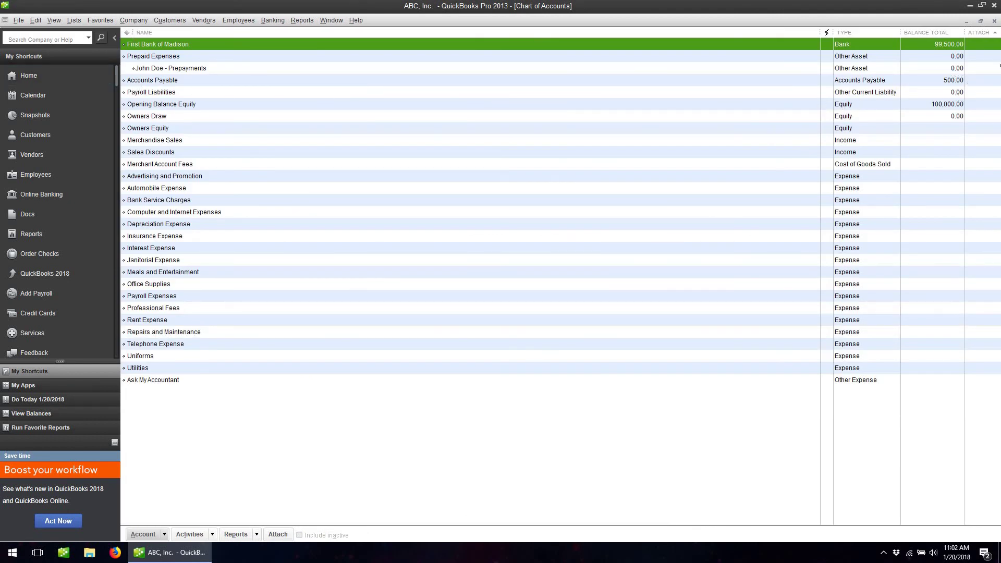
left_click(994, 20)
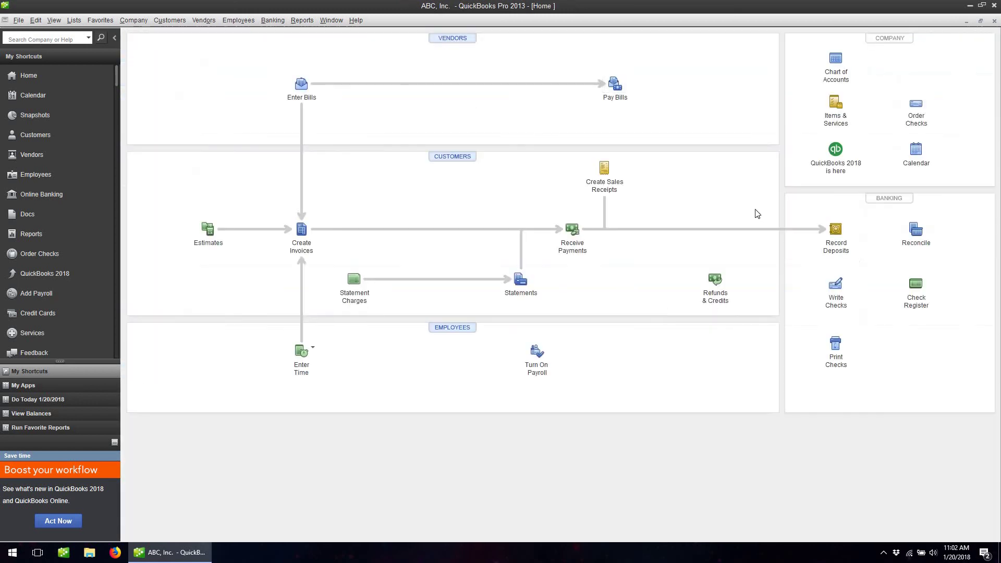
left_click(615, 84)
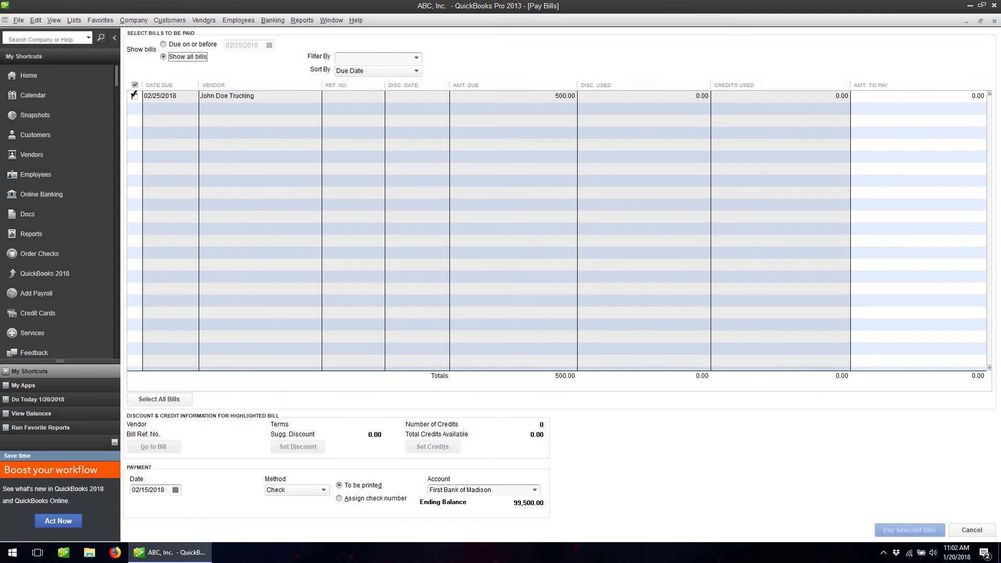
left_click(134, 96)
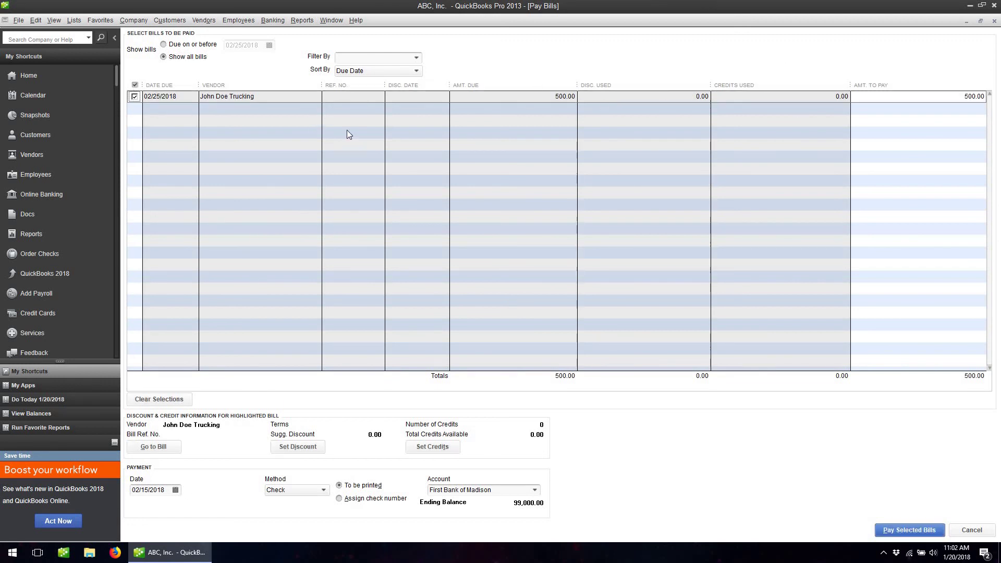
left_click(971, 529)
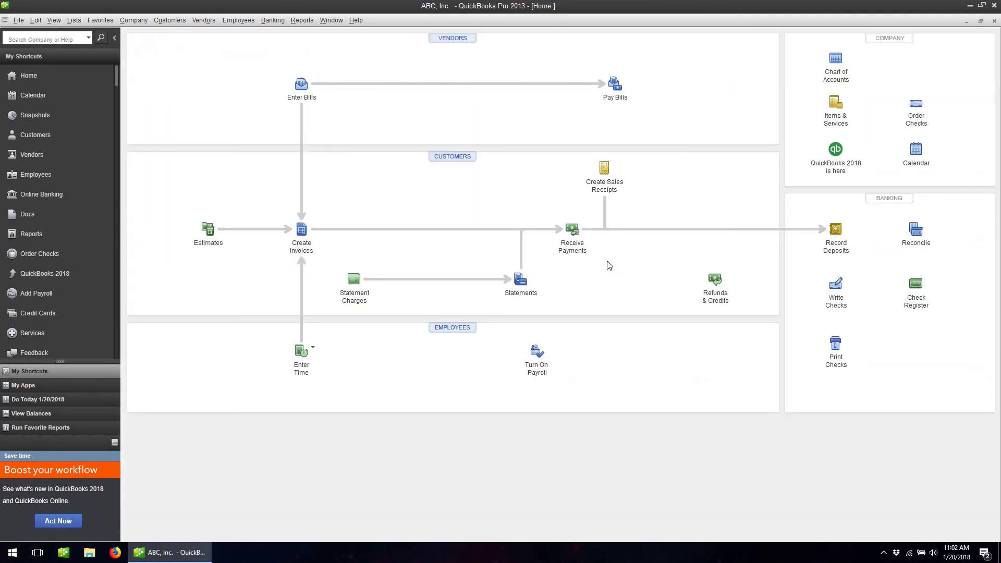